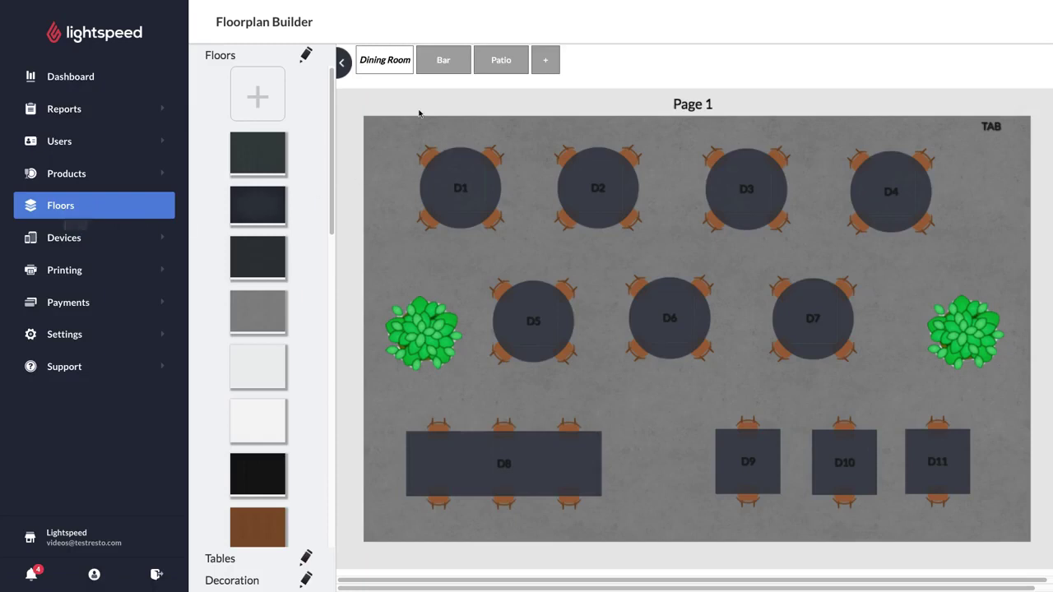
Look over the Bar and Patio floors and add a floor named Cafe with the 2x - iPad default size
left_click(439, 69)
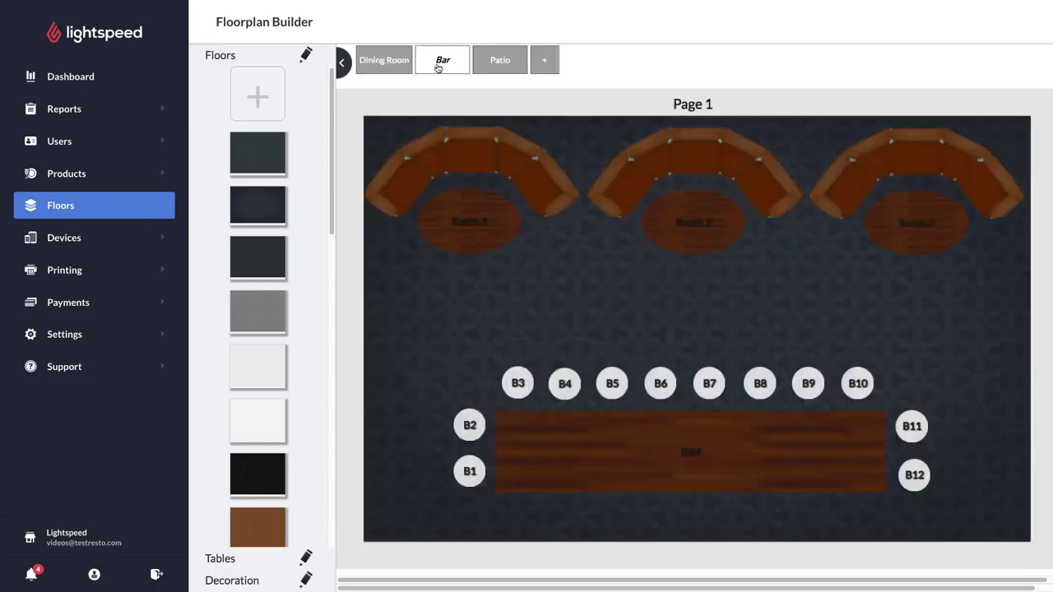
left_click(492, 66)
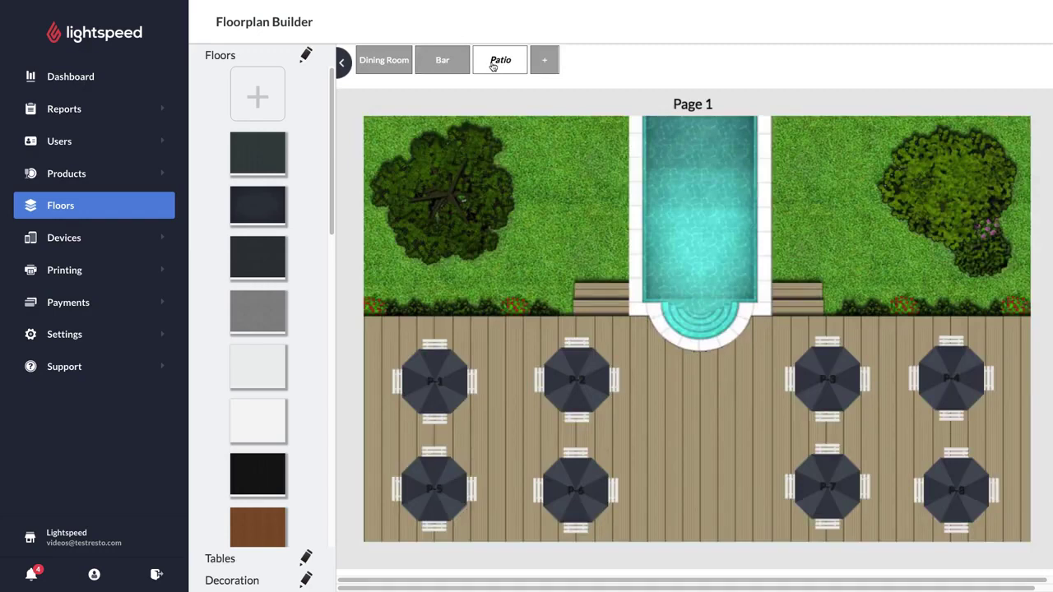
left_click(545, 65)
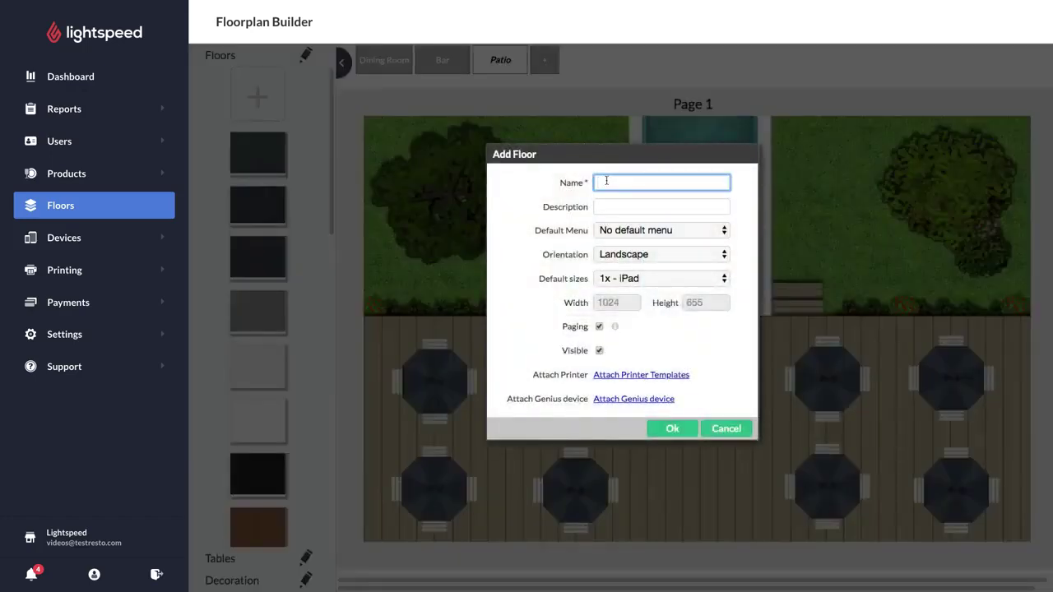
type("Cafe")
left_click(635, 288)
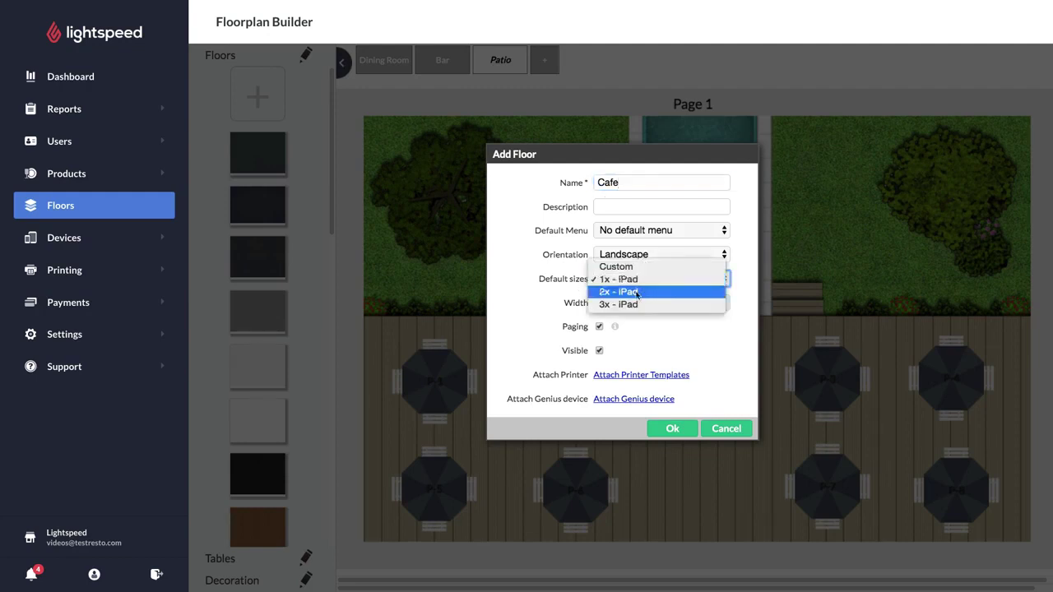
left_click(635, 291)
left_click(646, 284)
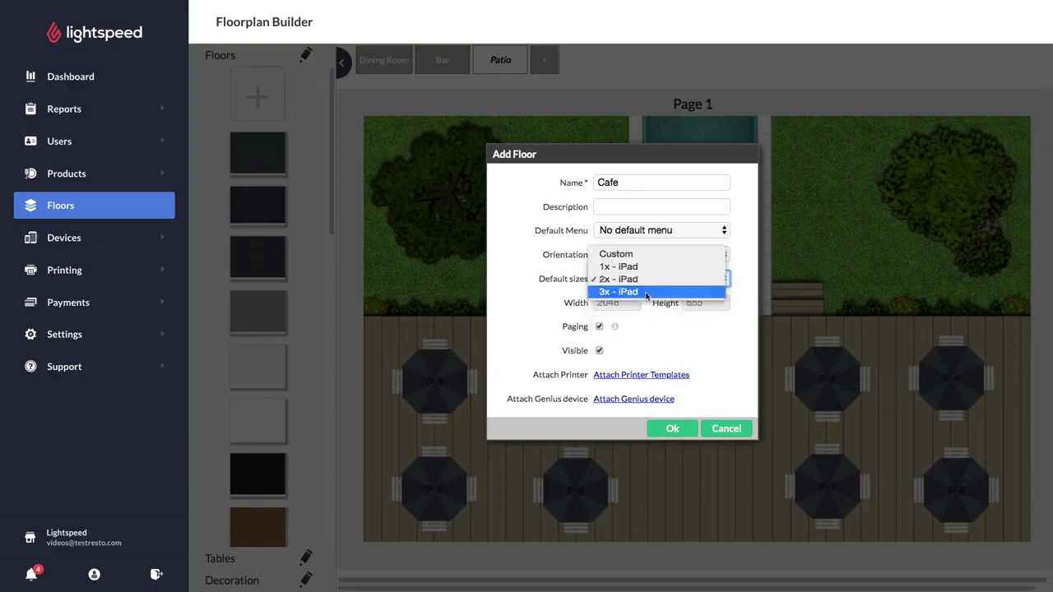
left_click(647, 298)
left_click(648, 282)
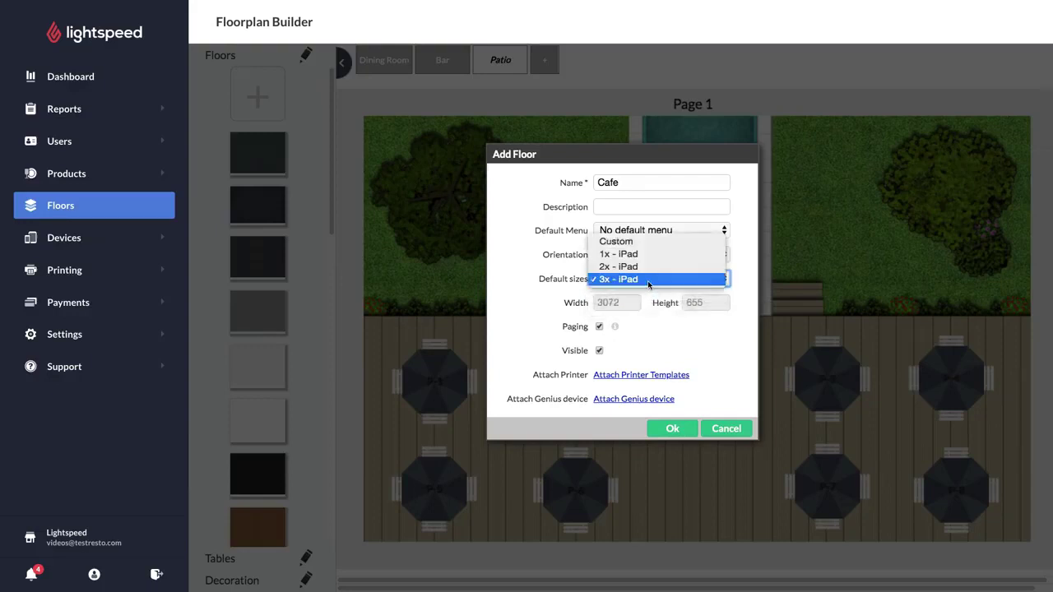
left_click(644, 276)
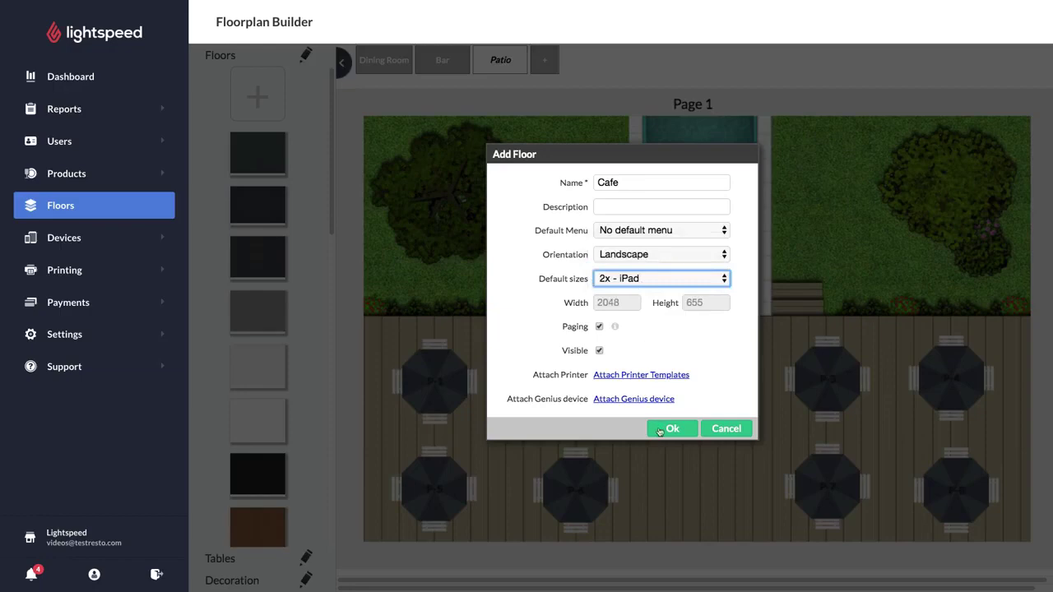
left_click(662, 430)
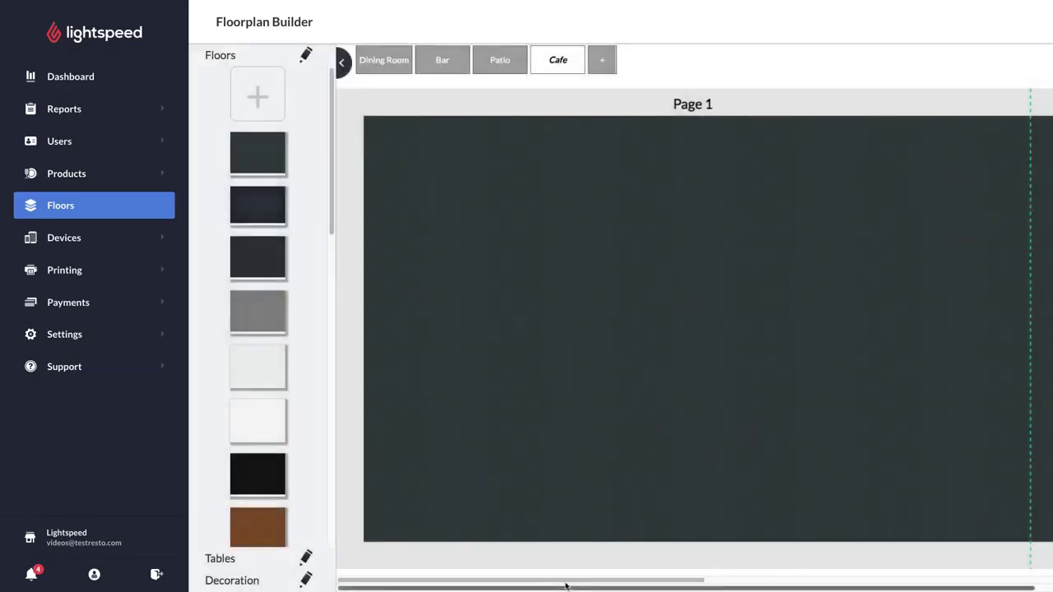
Change the Cafe floor's default size to 1x - iPad
mouse_move(582, 583)
left_mouse_down()
mouse_move(921, 583)
mouse_move(583, 583)
left_mouse_up()
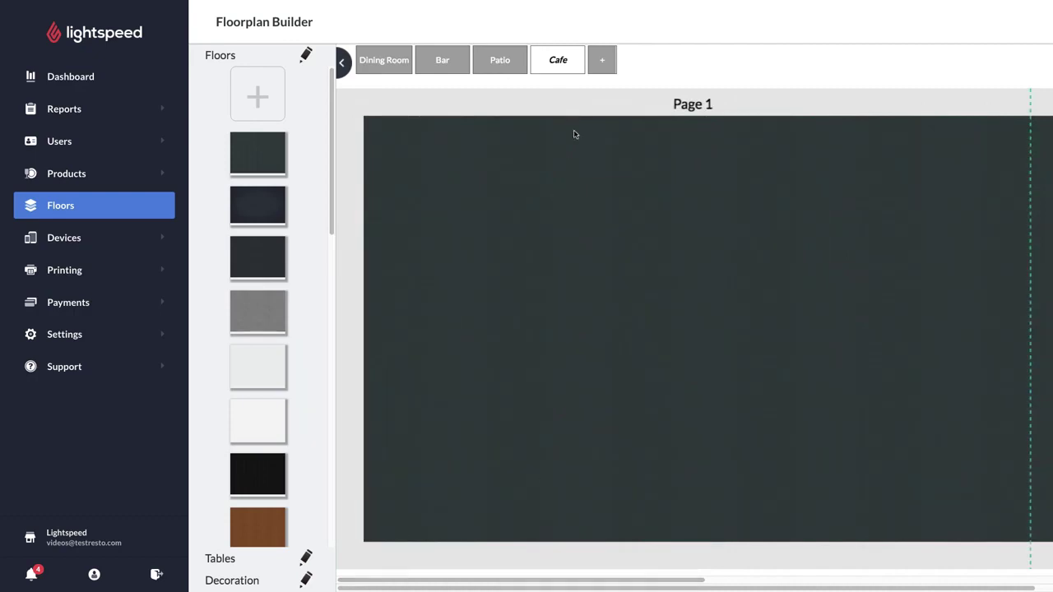
double_click(576, 287)
left_click(594, 282)
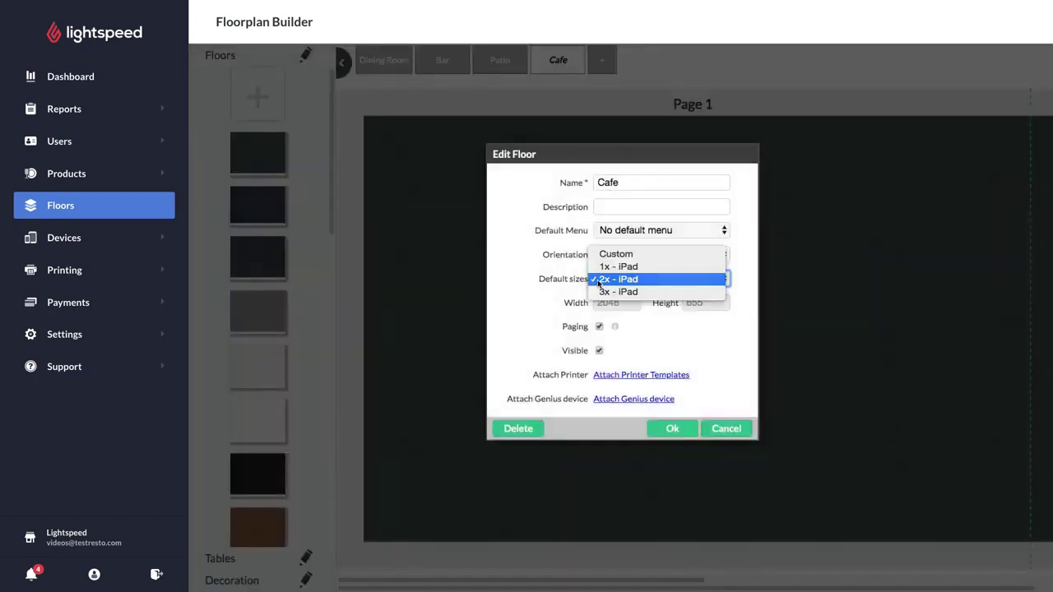
left_click(610, 267)
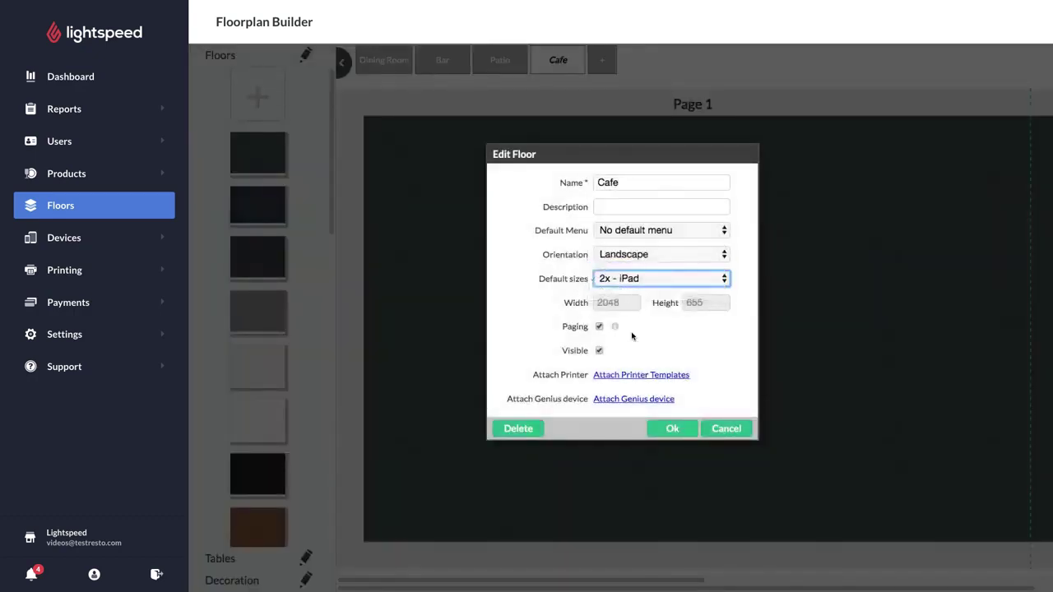
left_click(673, 431)
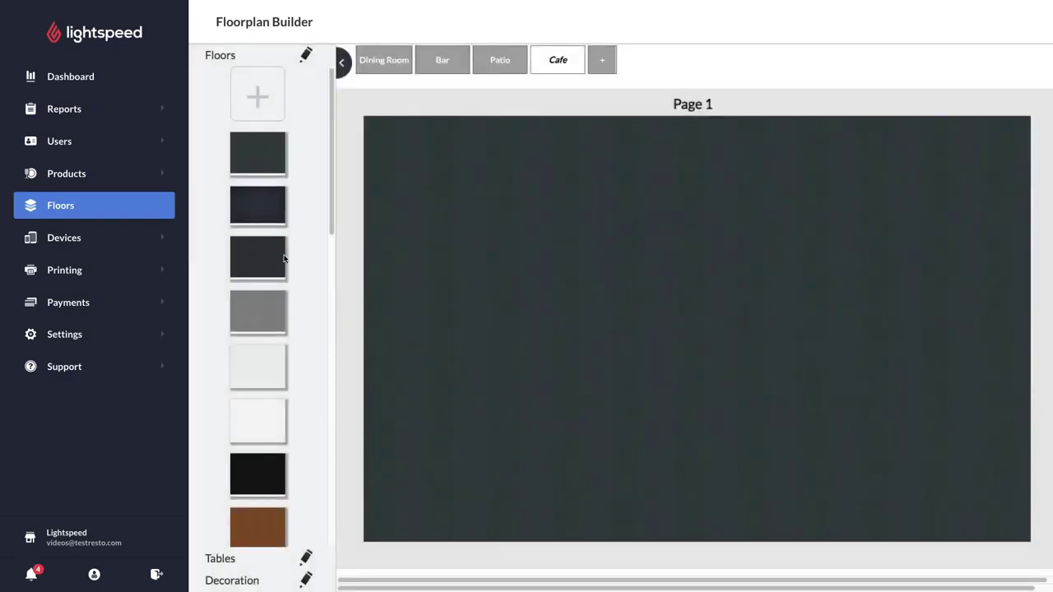
Try the dark blue patterned and grey backgrounds on the Cafe floor and settle on the light wood background
left_click(258, 213)
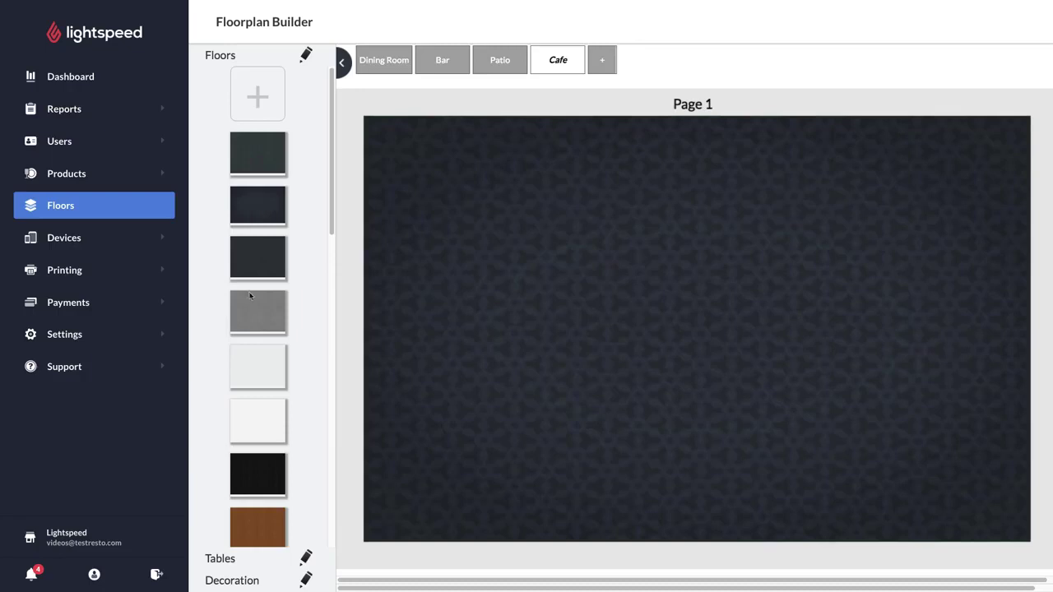
left_click(247, 310)
scroll(260, 424, "down", 1)
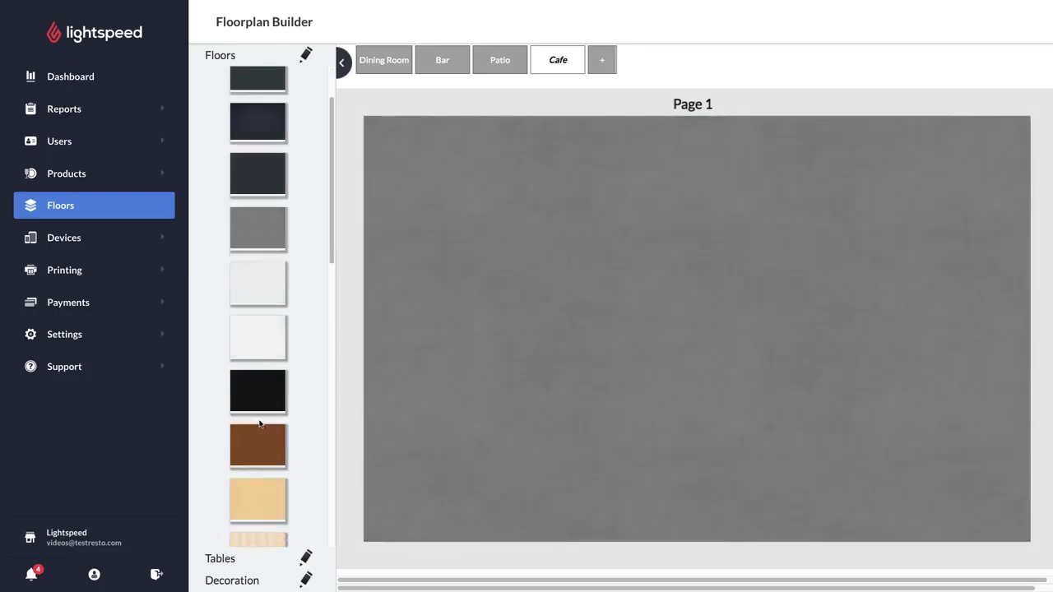
left_click(259, 424)
left_click(263, 506)
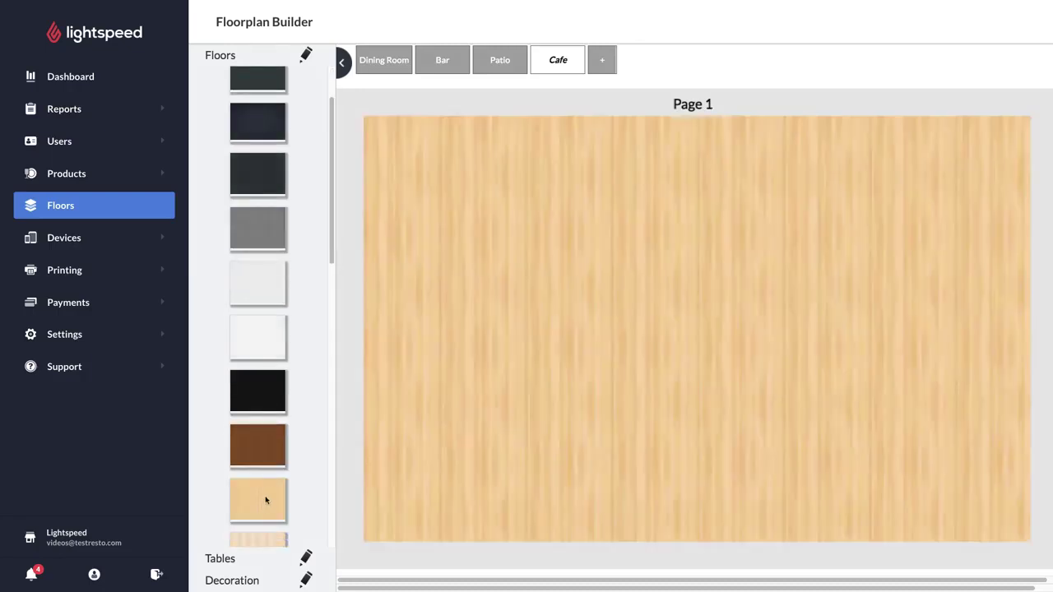
scroll(275, 466, "down", 1)
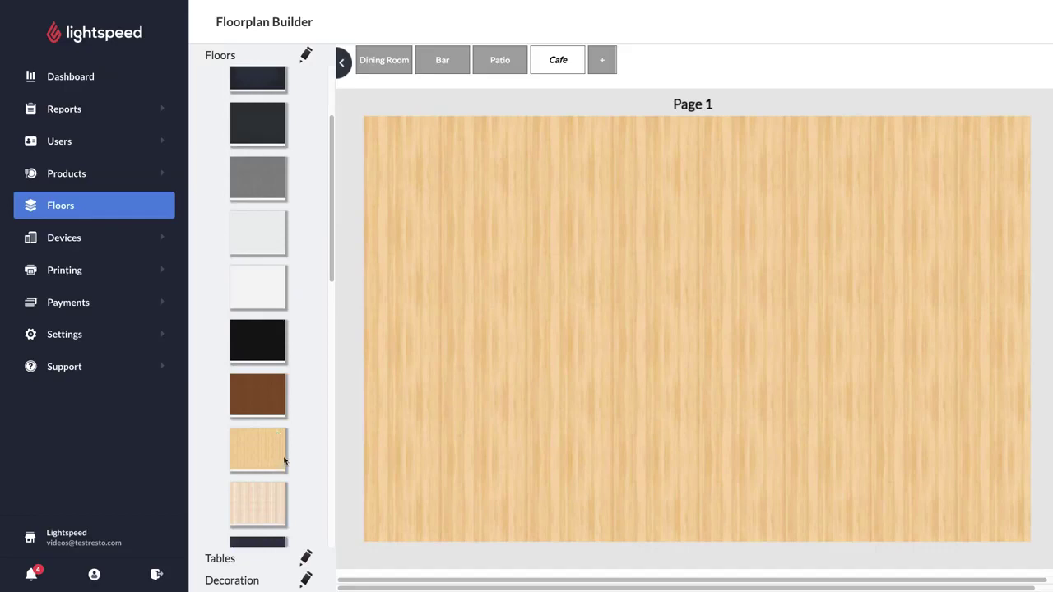
scroll(284, 444, "up", 3)
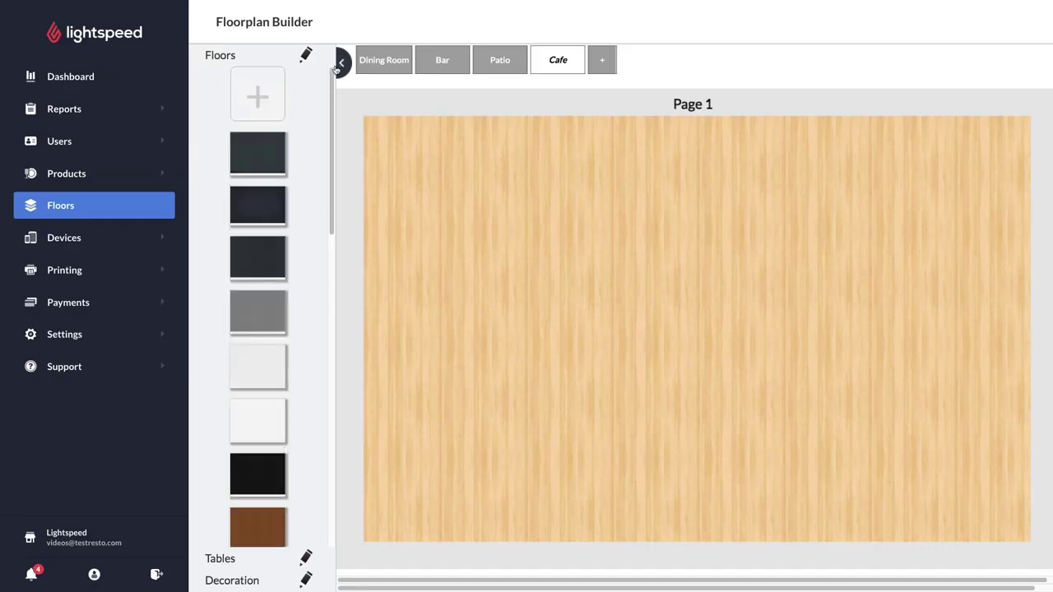
left_click(258, 102)
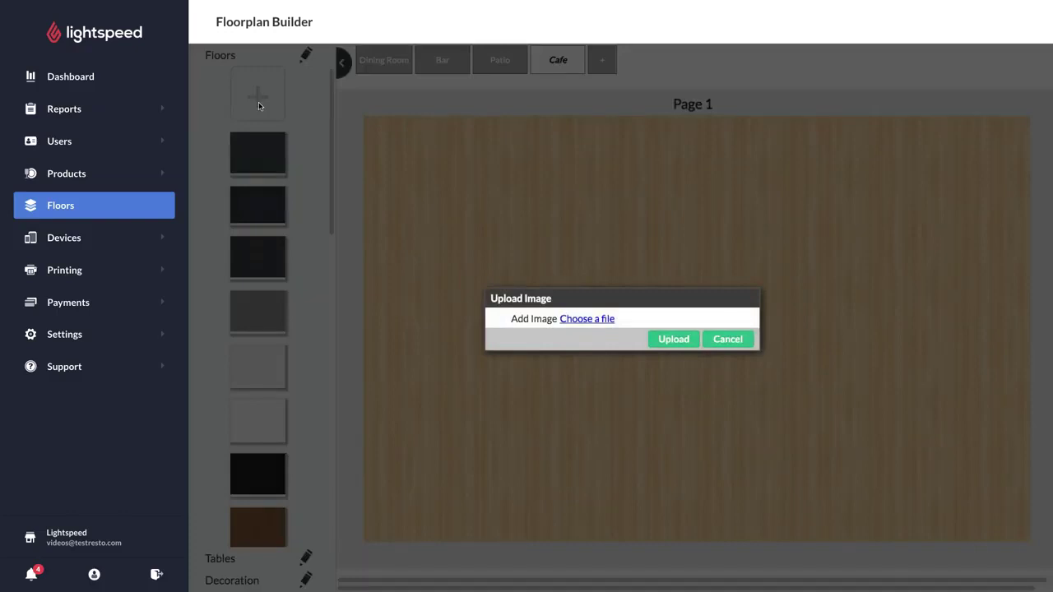
left_click(745, 342)
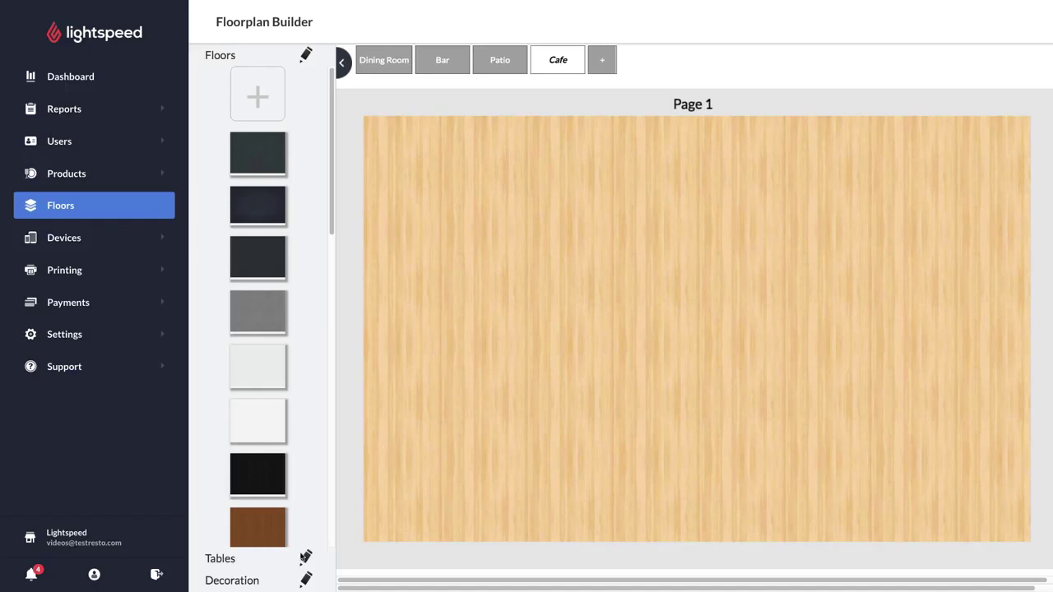
Browse the available table designs and start adding a dark slate table to the Cafe floor with the name C1
left_click(221, 559)
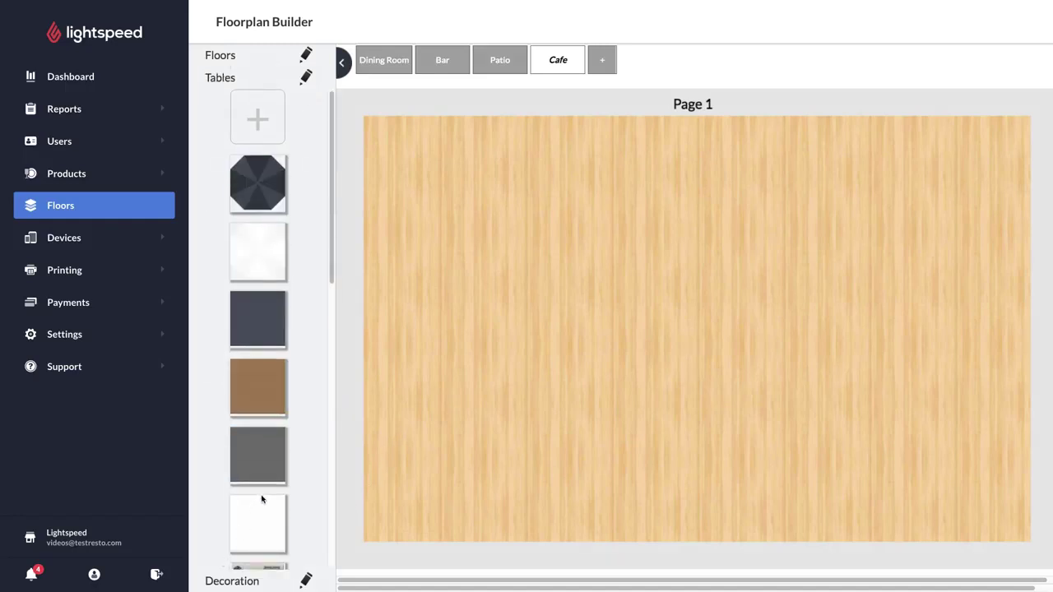
scroll(258, 503, "down", 4)
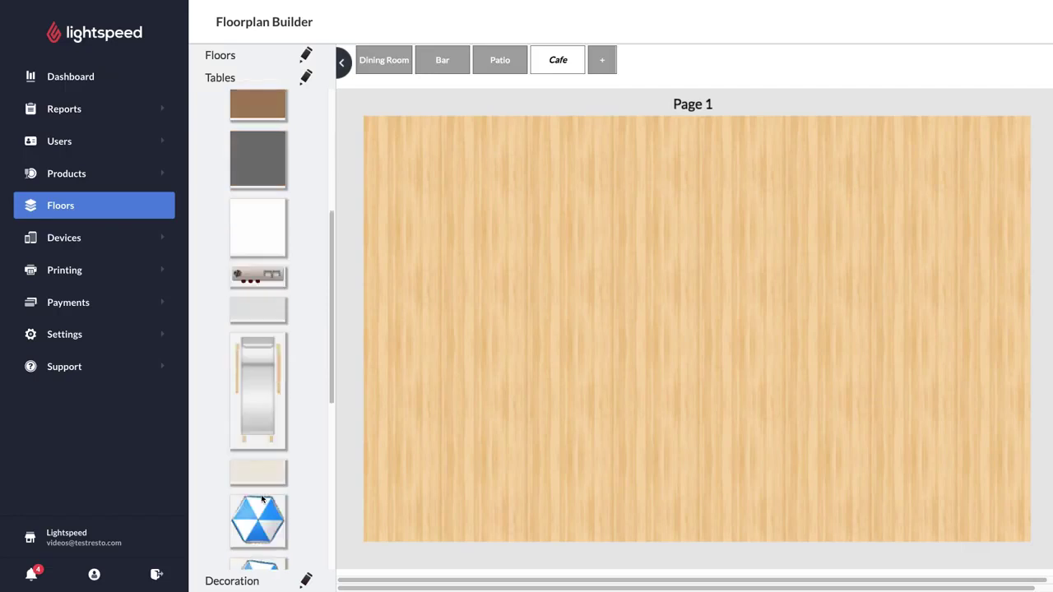
scroll(261, 499, "up", 5)
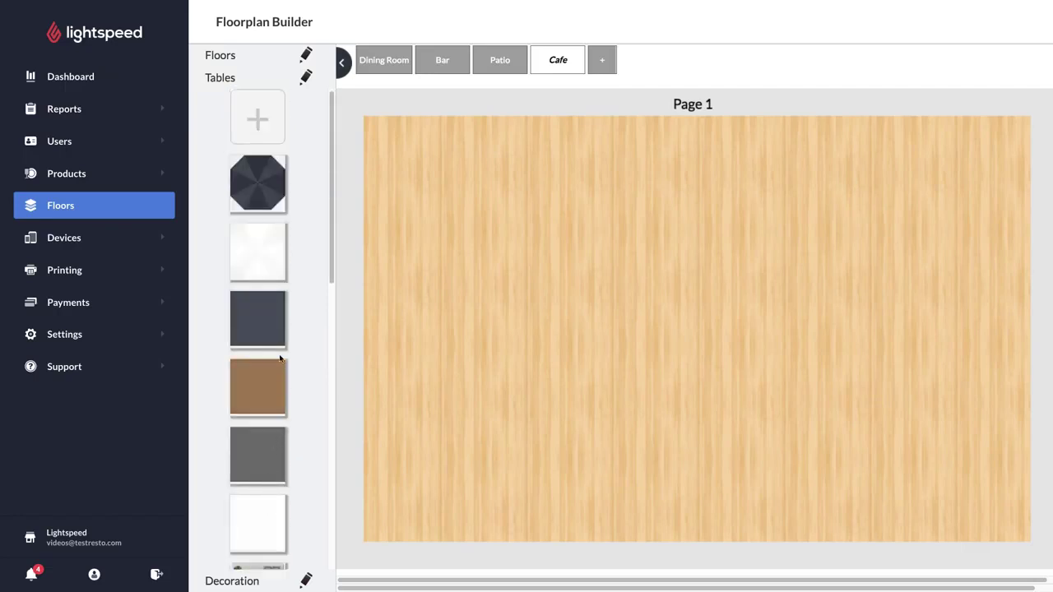
left_click(268, 329)
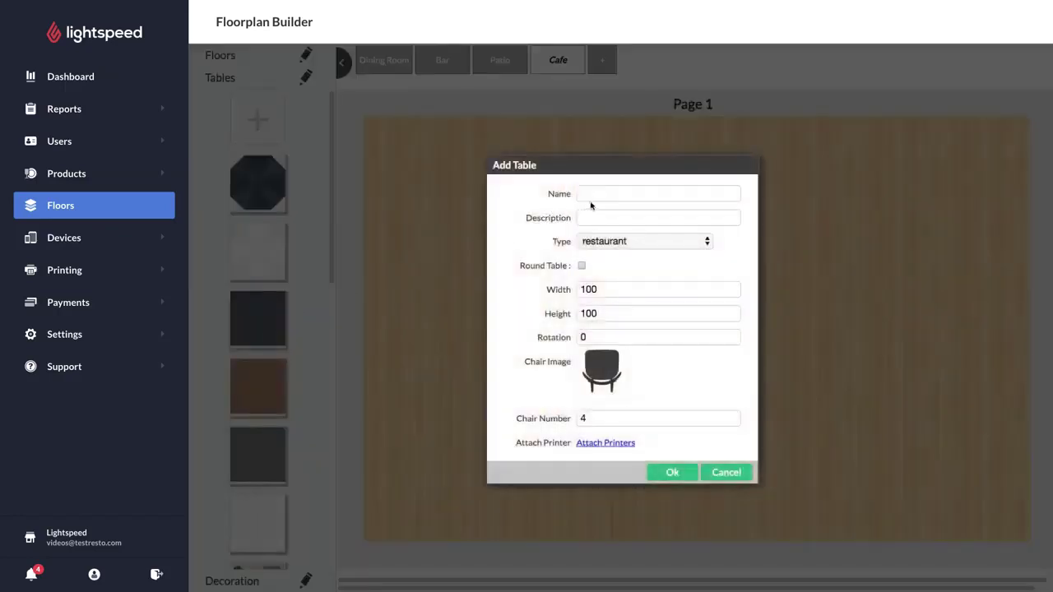
left_click(591, 196)
type("C1")
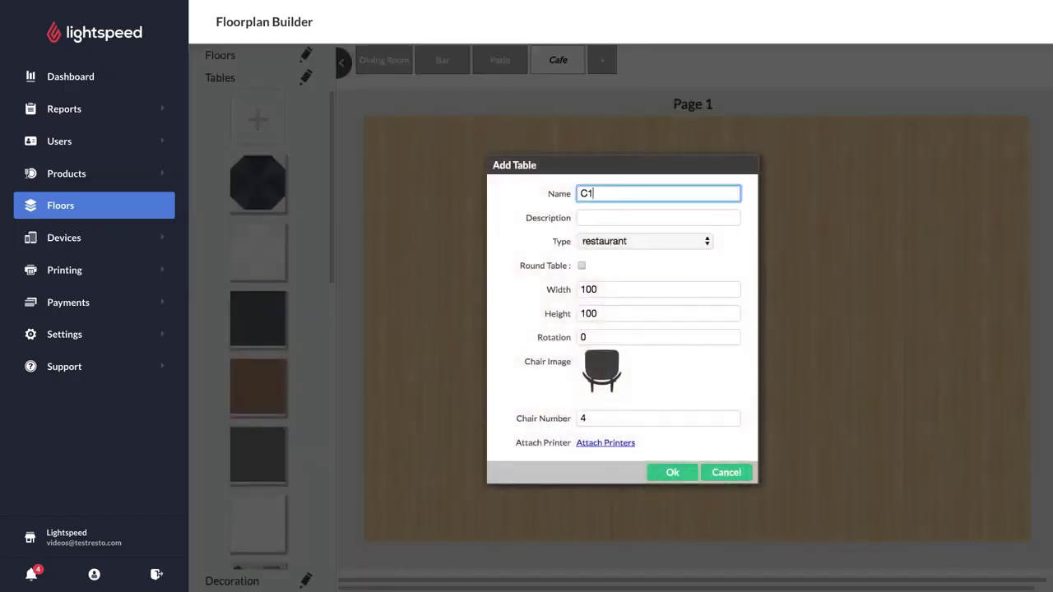
Try the takeaway, delivery, bar and Takeaway Simple types for table C1 and set its type back to restaurant
left_click(613, 245)
left_click(612, 243)
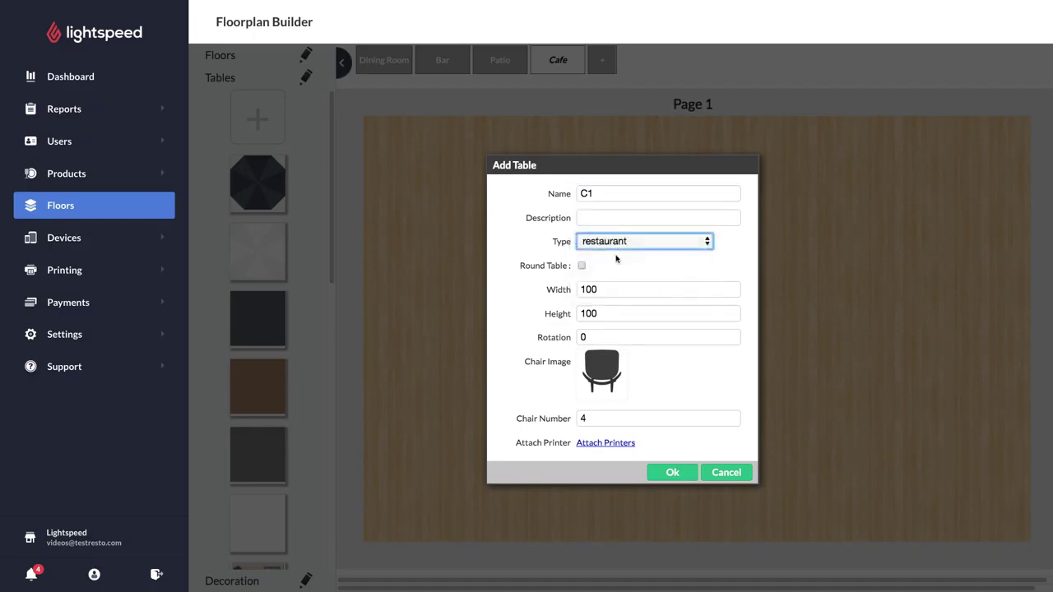
left_click(627, 247)
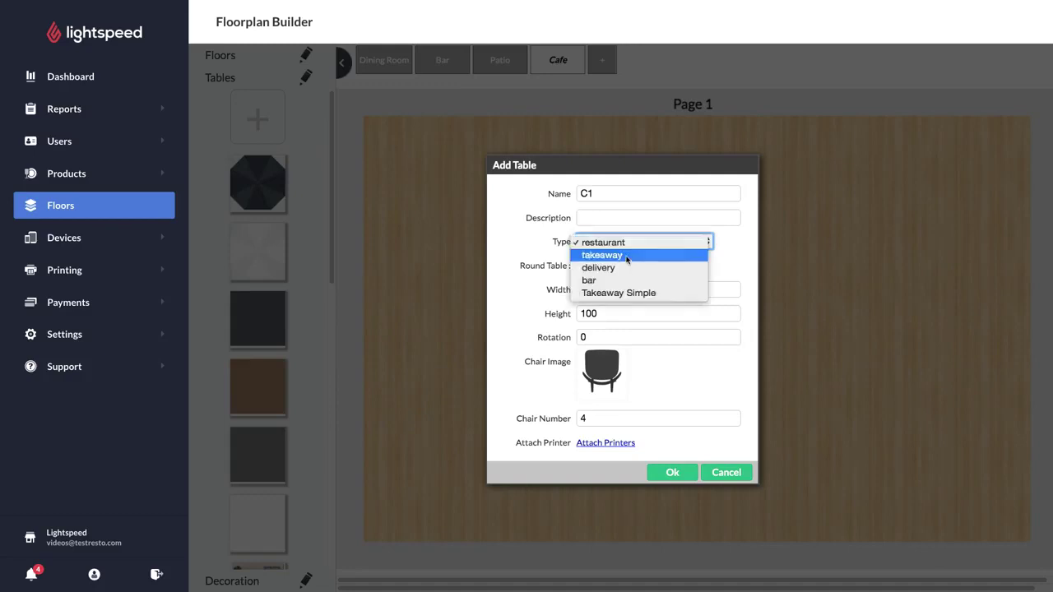
left_click(627, 256)
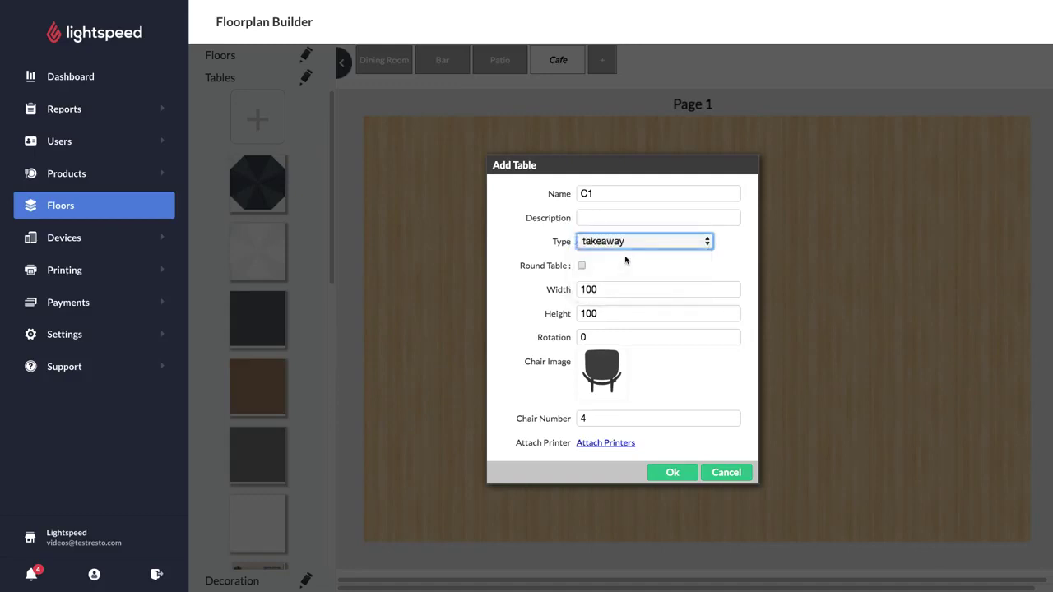
left_click(629, 244)
left_click(626, 253)
left_click(624, 245)
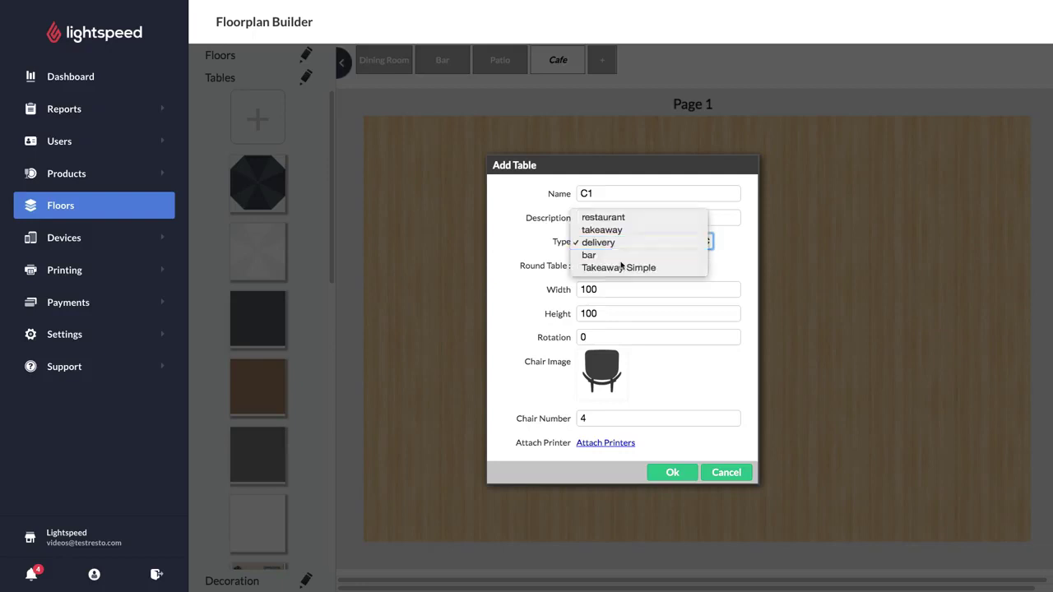
left_click(621, 262)
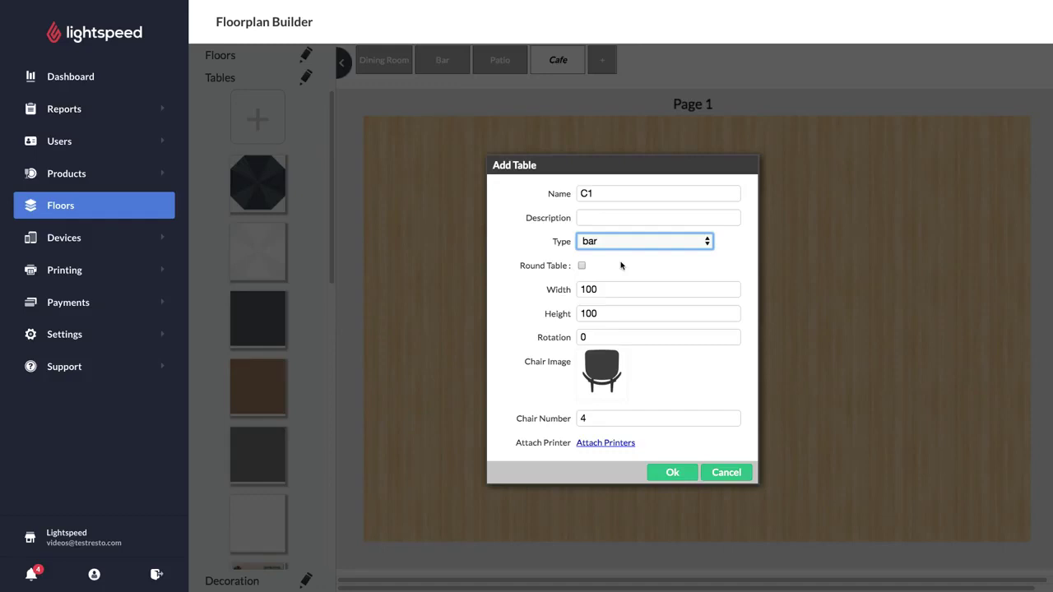
left_click(622, 248)
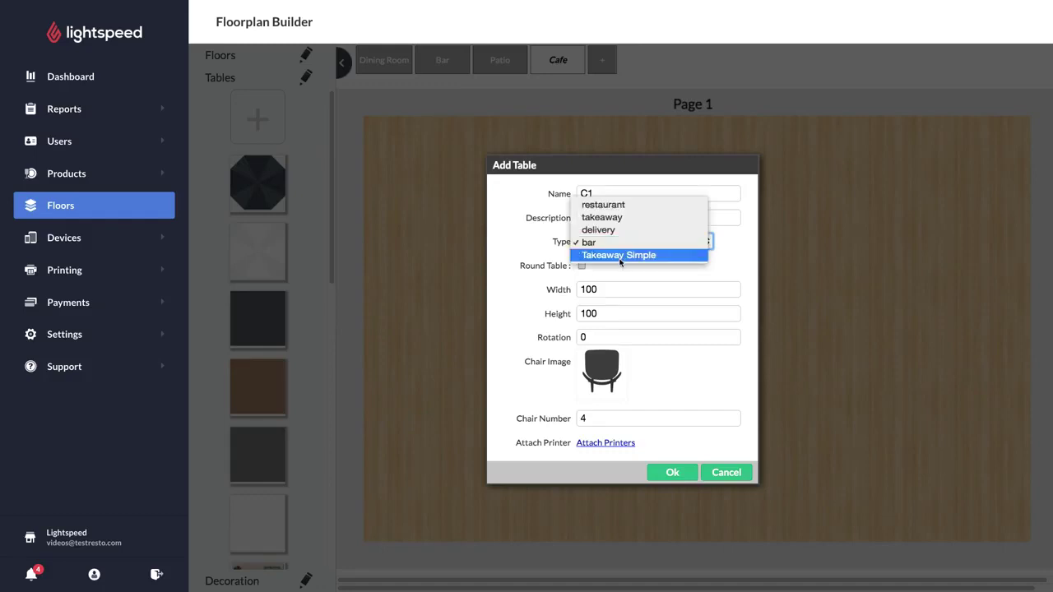
left_click(622, 263)
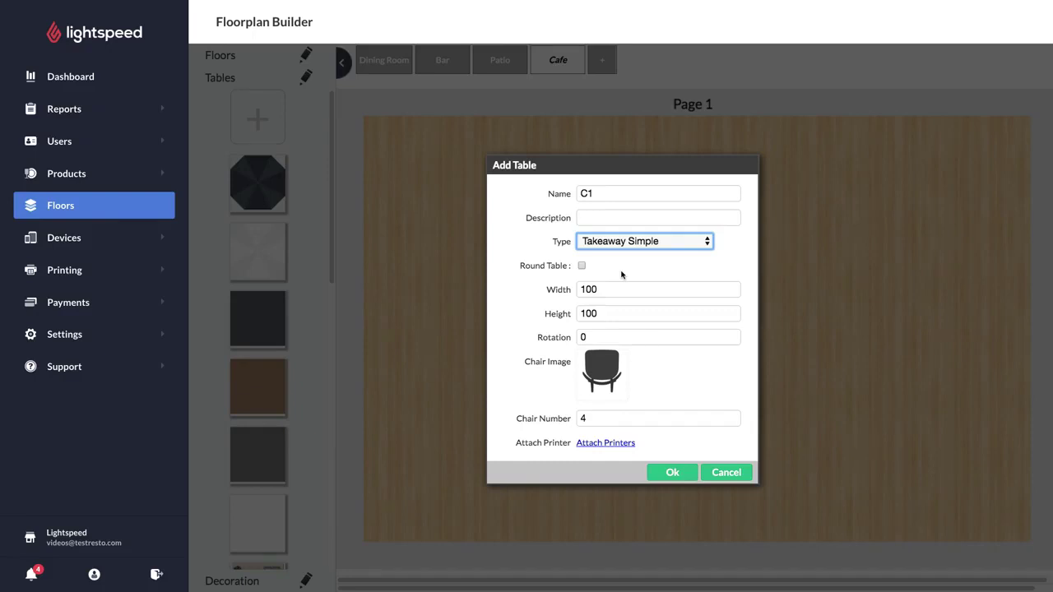
left_click(620, 247)
left_click(616, 193)
Make table C1 round, give it the white chair image with legs, and add it to the Cafe floor
left_click(581, 265)
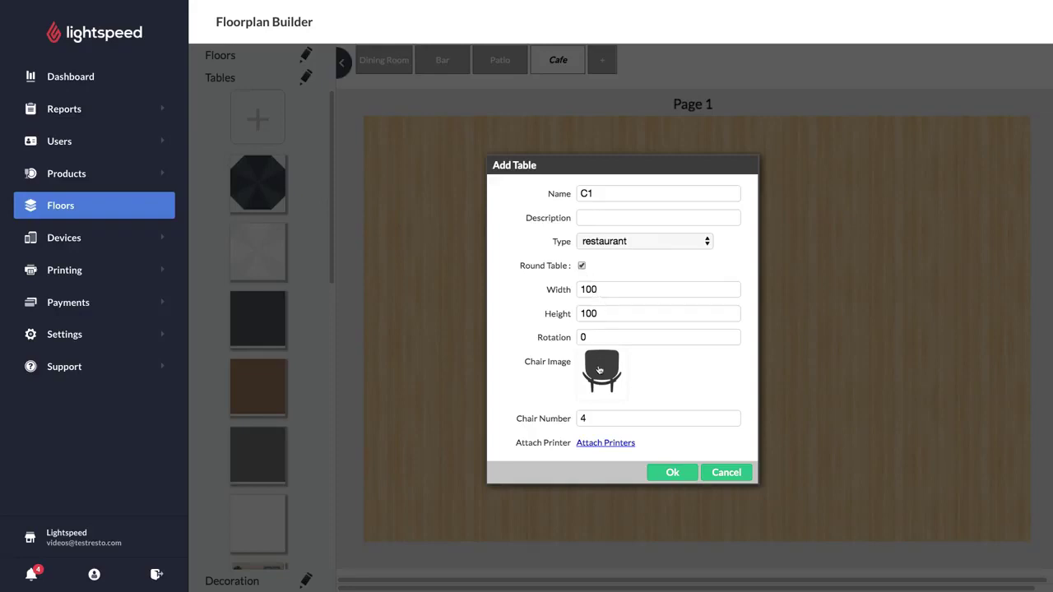
left_click(599, 370)
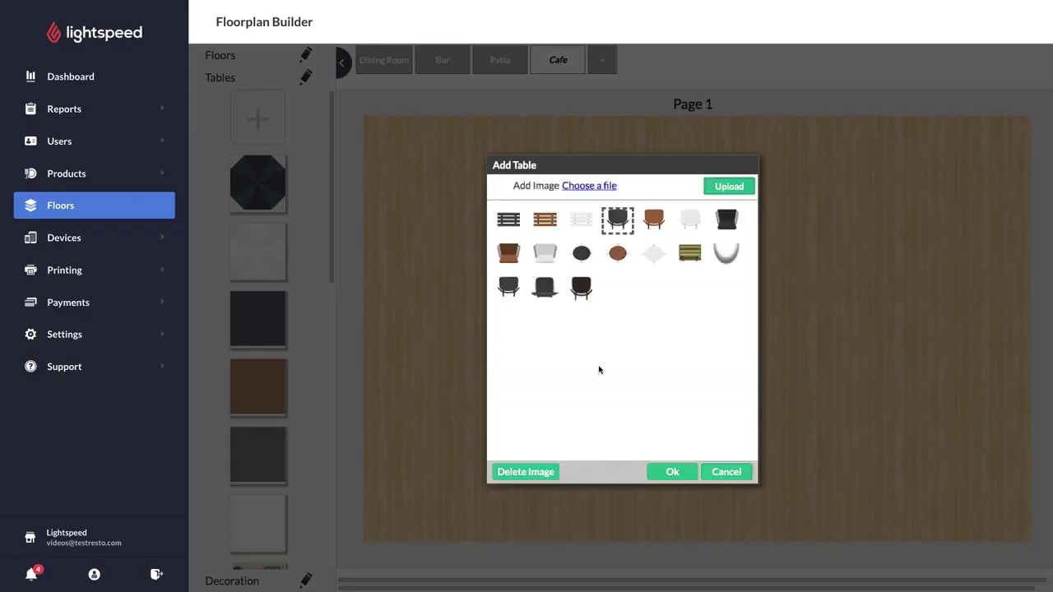
left_click(686, 225)
left_click(672, 472)
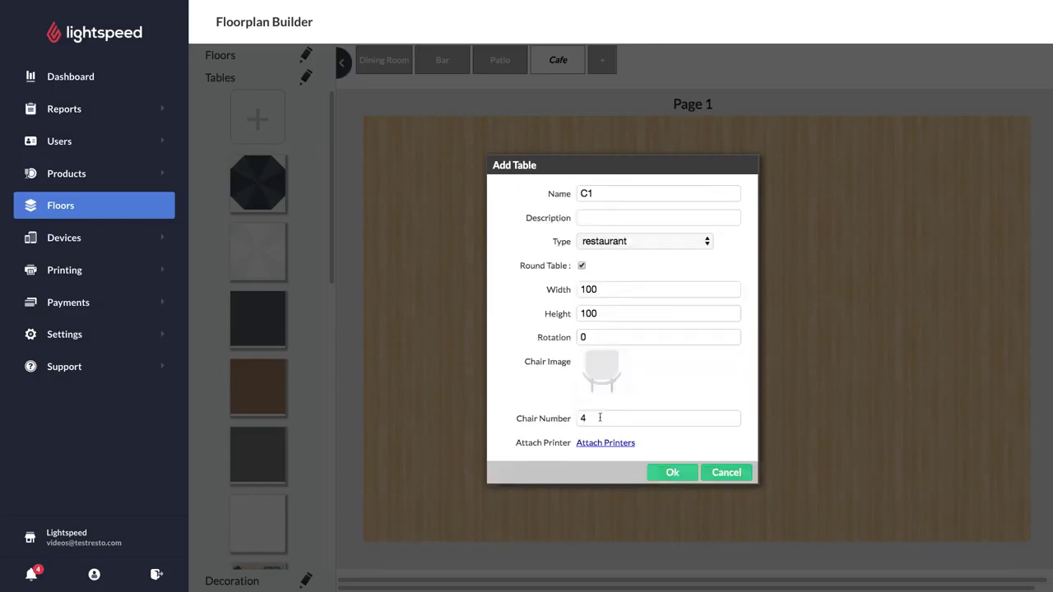
left_click(668, 472)
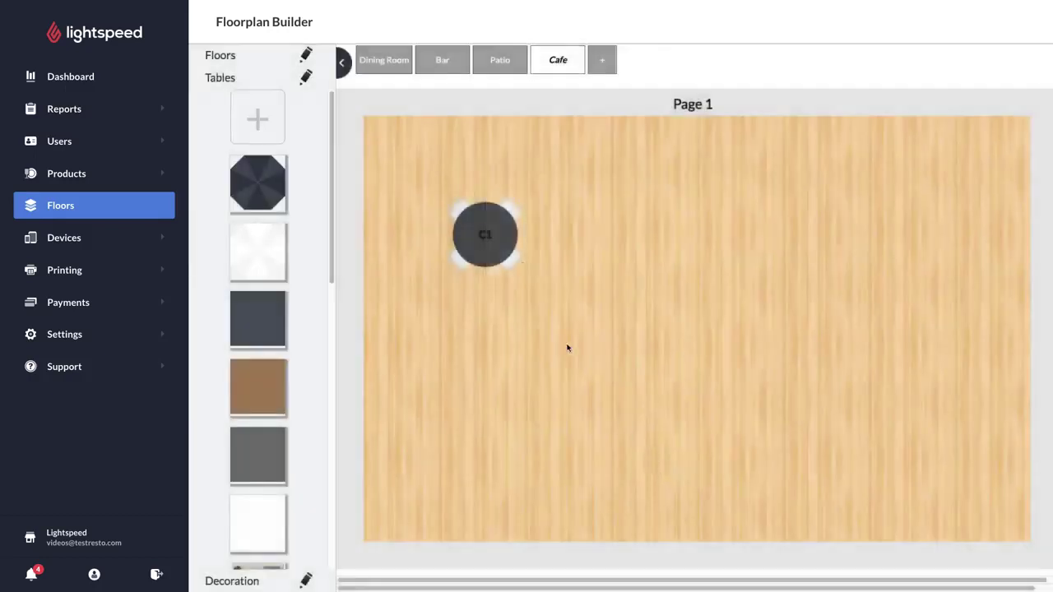
Move table C1 to the upper-left area of the Cafe floor and change its chair image to the brown chair with legs
left_click_drag(493, 237, 453, 183)
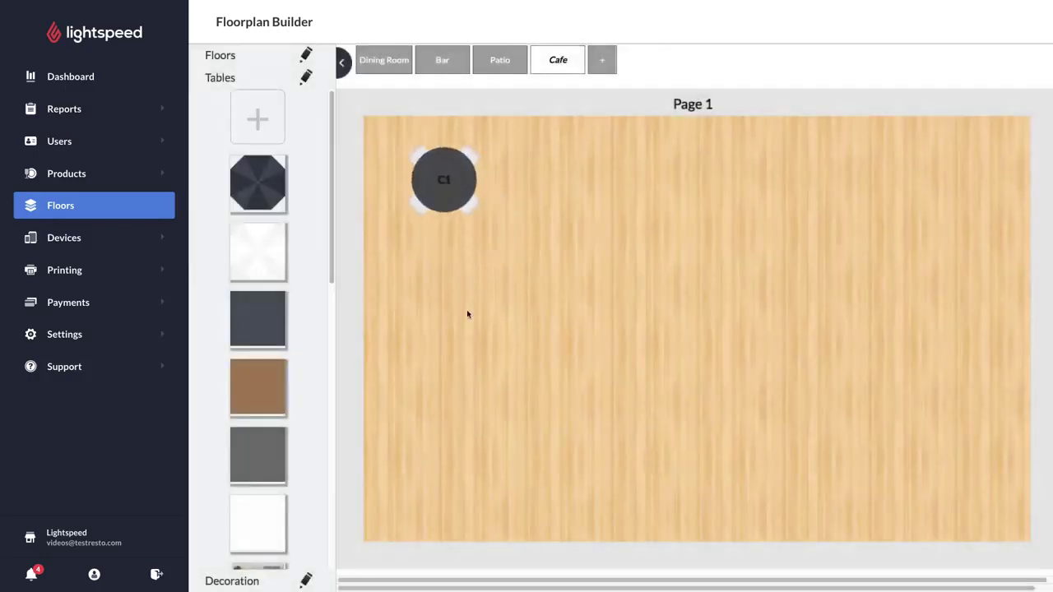
double_click(450, 198)
left_click(597, 359)
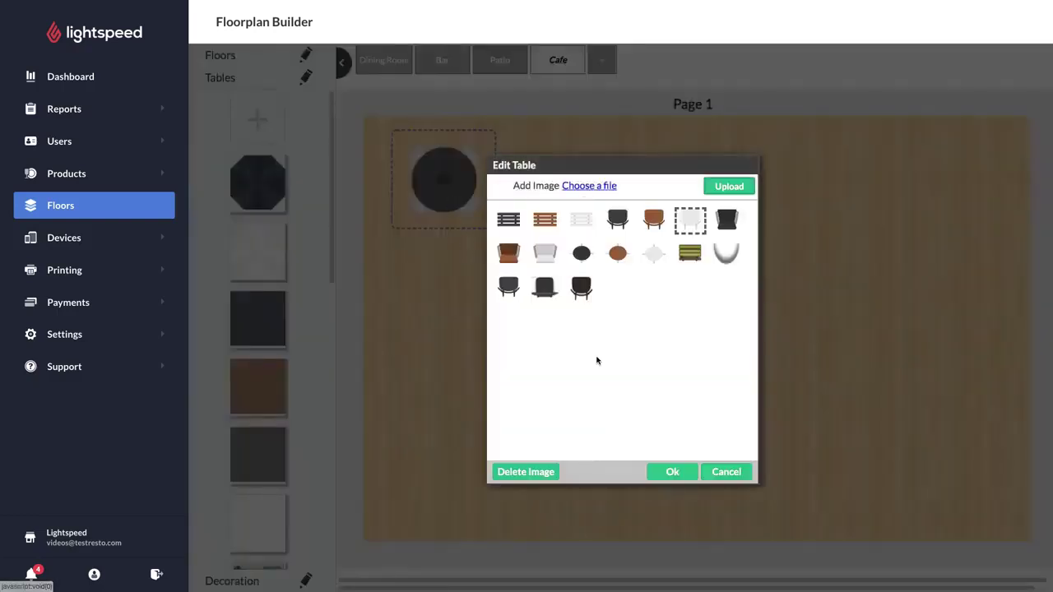
left_click(650, 222)
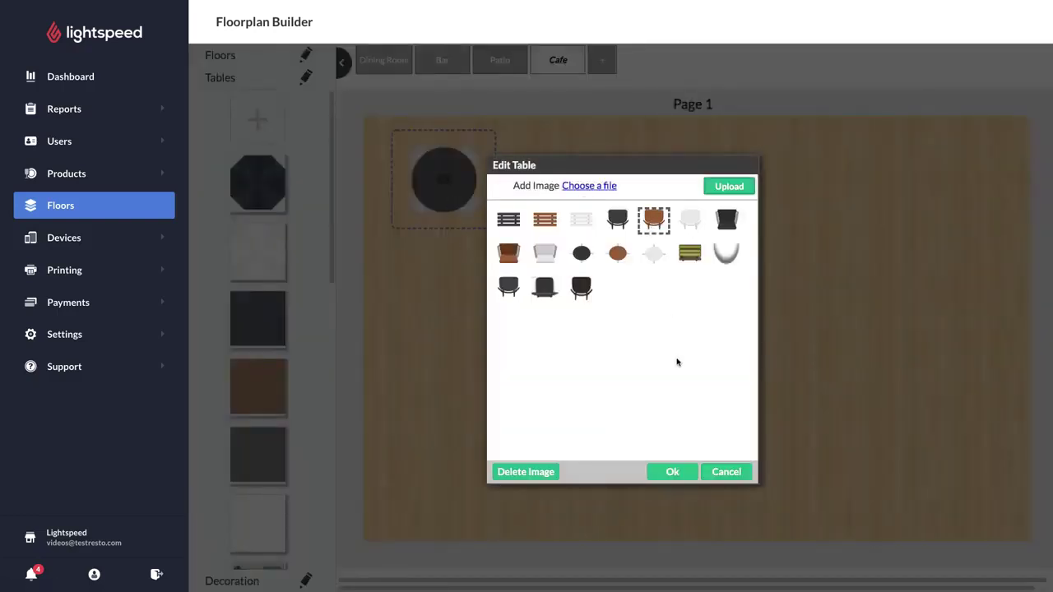
left_click(666, 472)
left_click(668, 474)
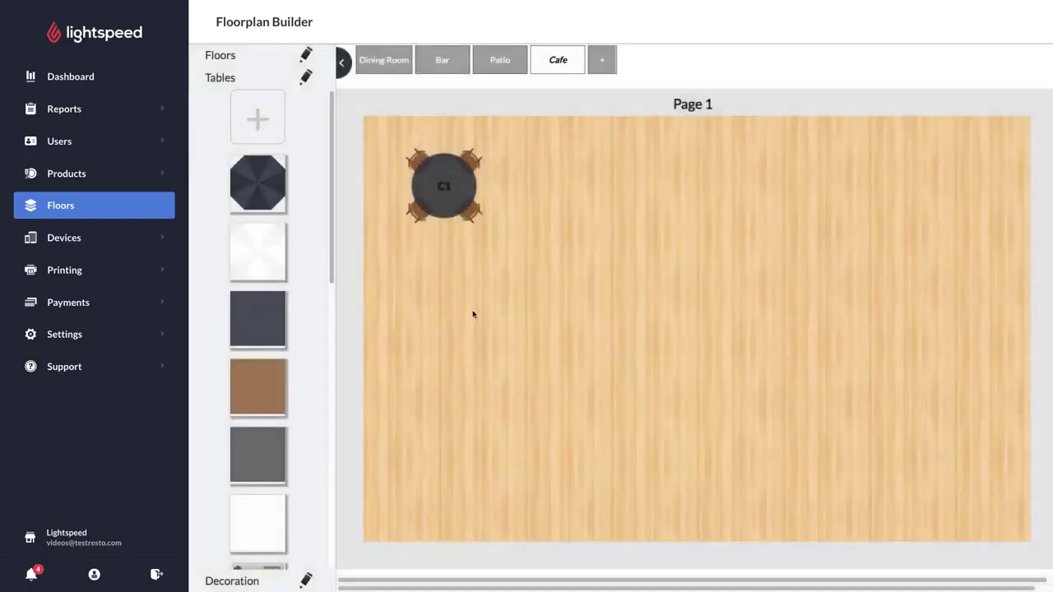
Duplicate table C1 twice and arrange the copies in a row beside it
double_click(457, 204)
left_click(574, 472)
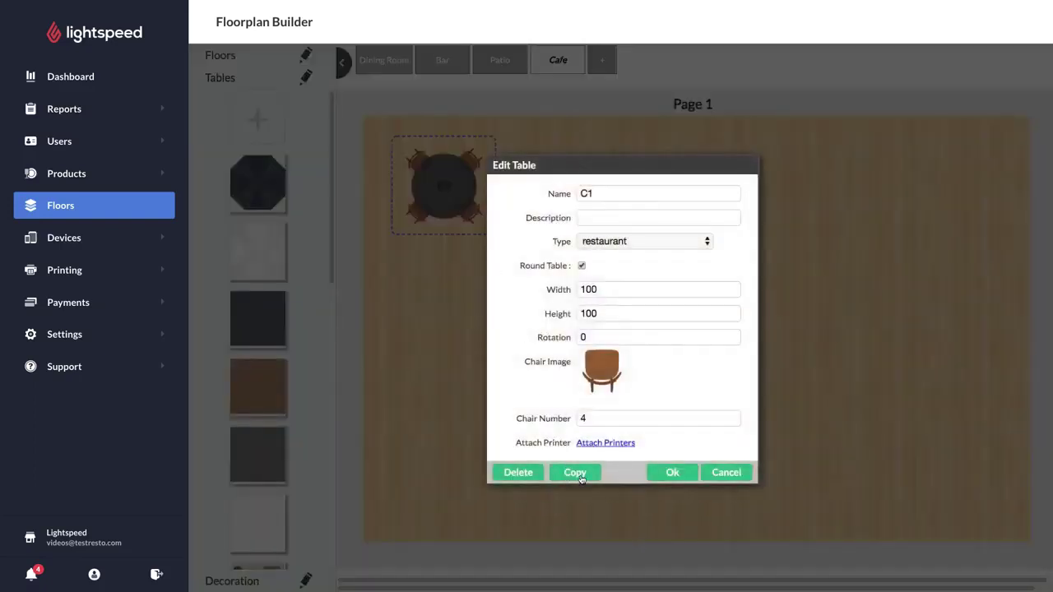
left_click_drag(494, 182, 646, 187)
double_click(558, 197)
left_click(575, 472)
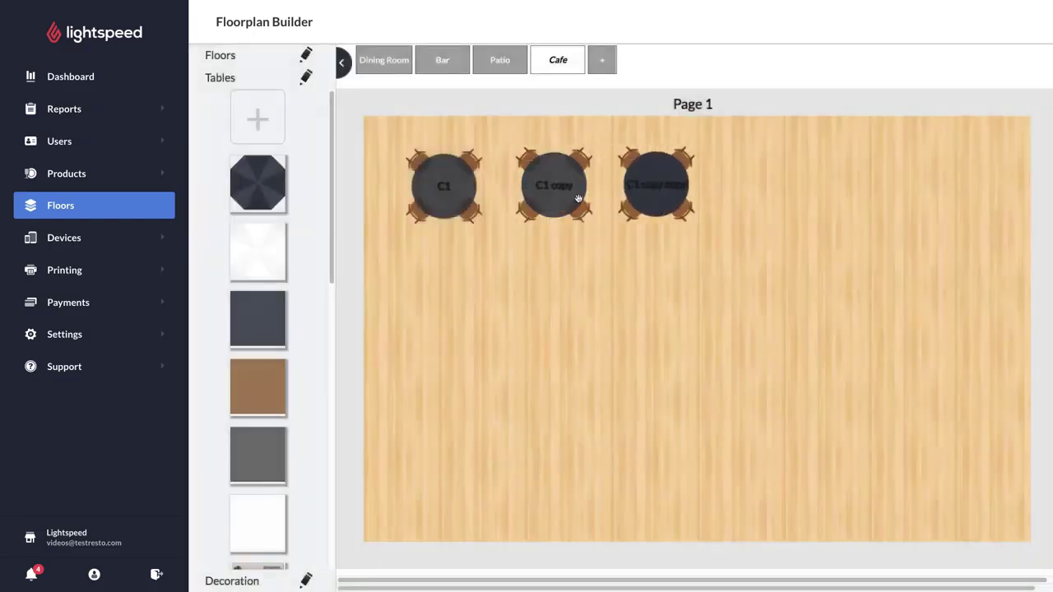
Rename the two copies of table C1 as C2 and C3
double_click(553, 186)
triple_click(638, 194)
type("C2")
left_click(665, 466)
double_click(639, 200)
triple_click(639, 194)
type("C2")
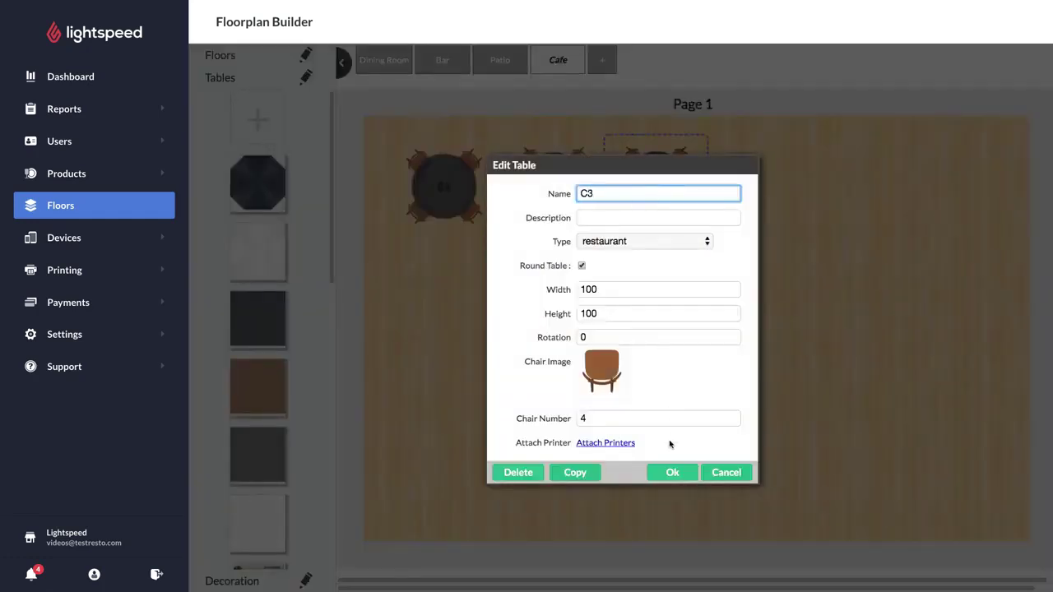
left_click(667, 473)
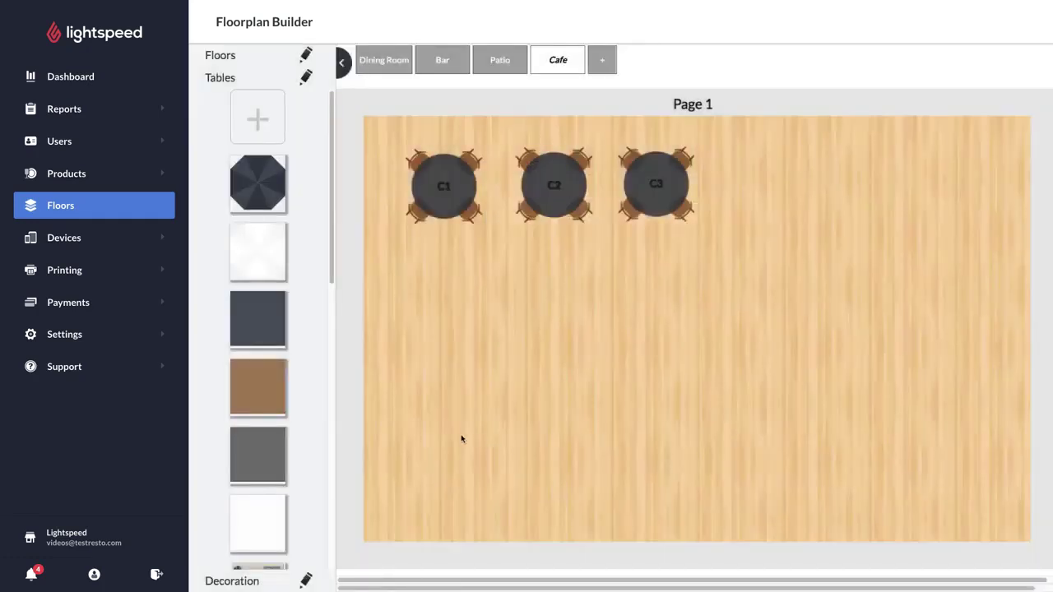
Start adding a brown table to the Cafe floor with the name BAR and the type bar
left_click(263, 388)
left_click(588, 190)
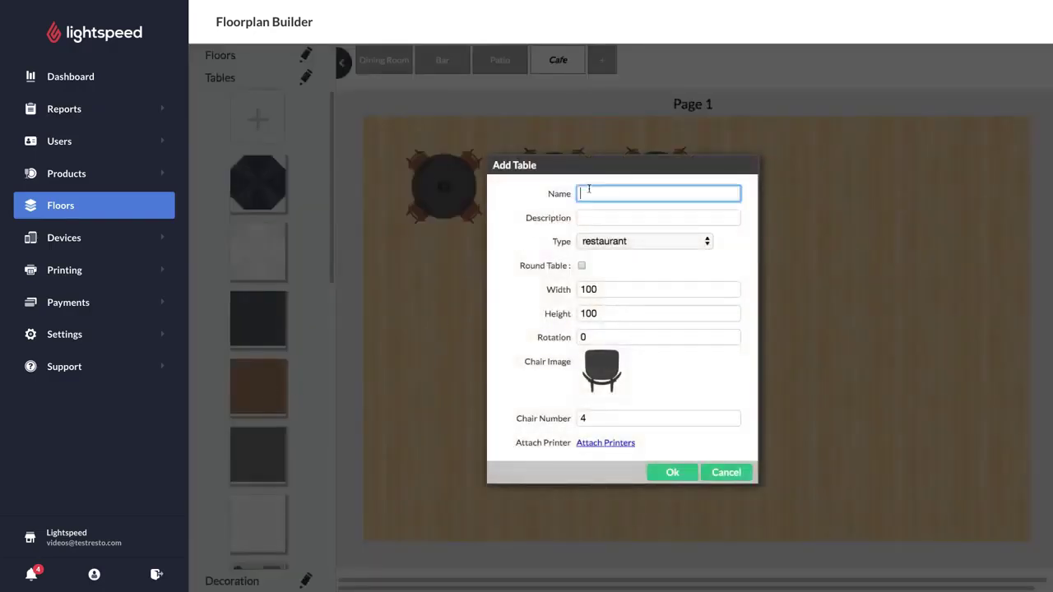
type("BAR")
left_click(608, 241)
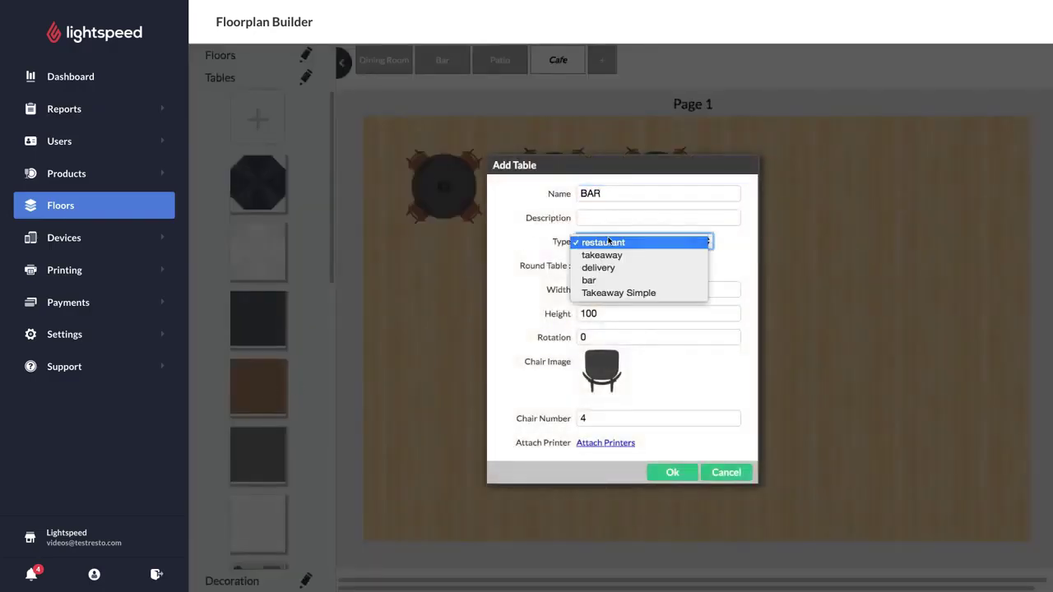
left_click(613, 280)
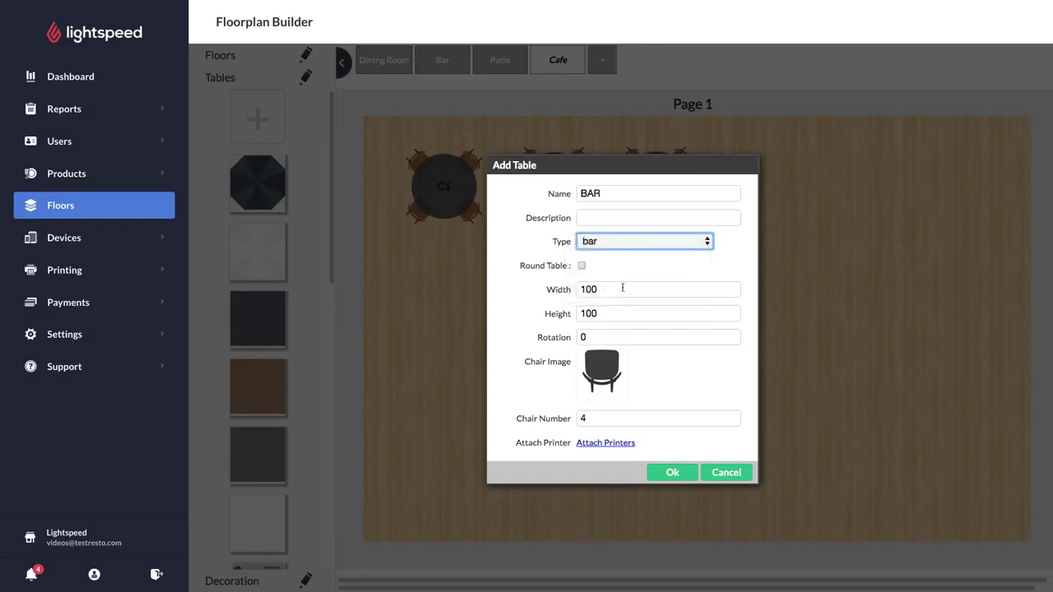
Give the BAR table width 600, height 80 and 0 chairs, add it and place it along the floor's lower edge
left_click(622, 287)
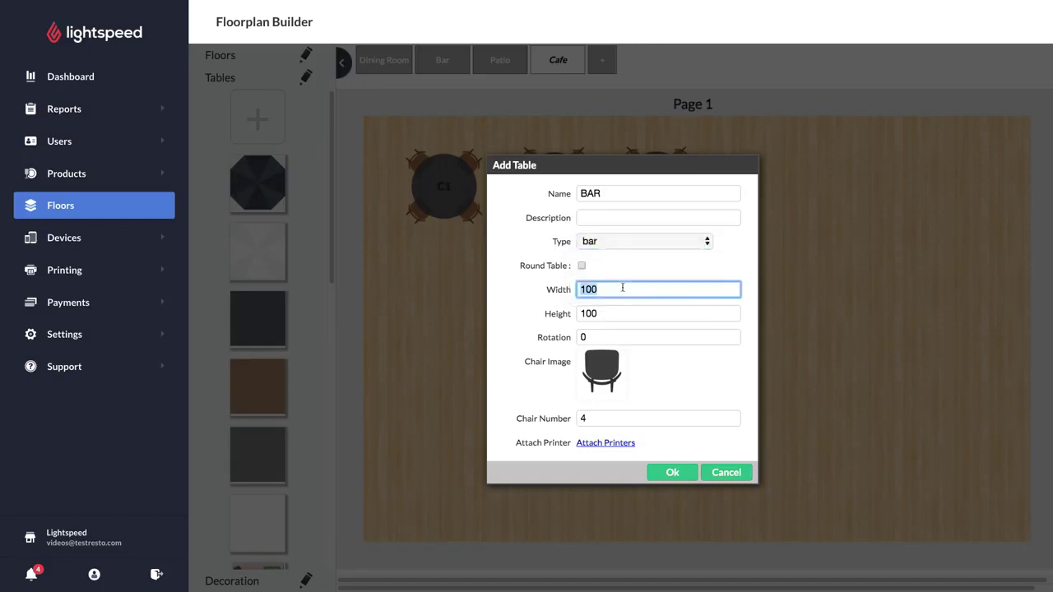
type("600")
key("Tab")
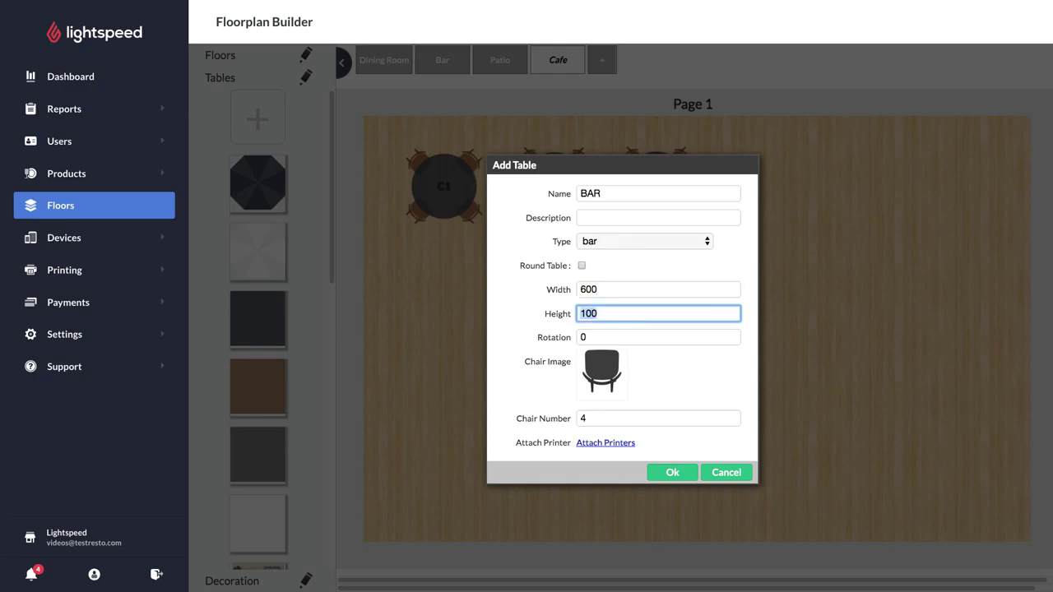
type("80")
double_click(595, 422)
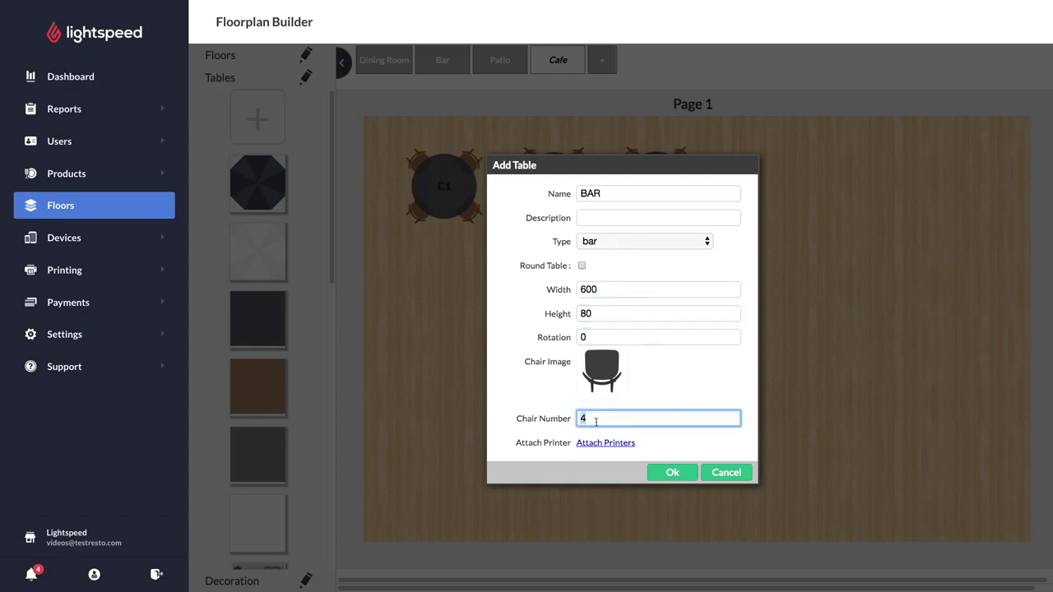
type("0")
left_click(662, 473)
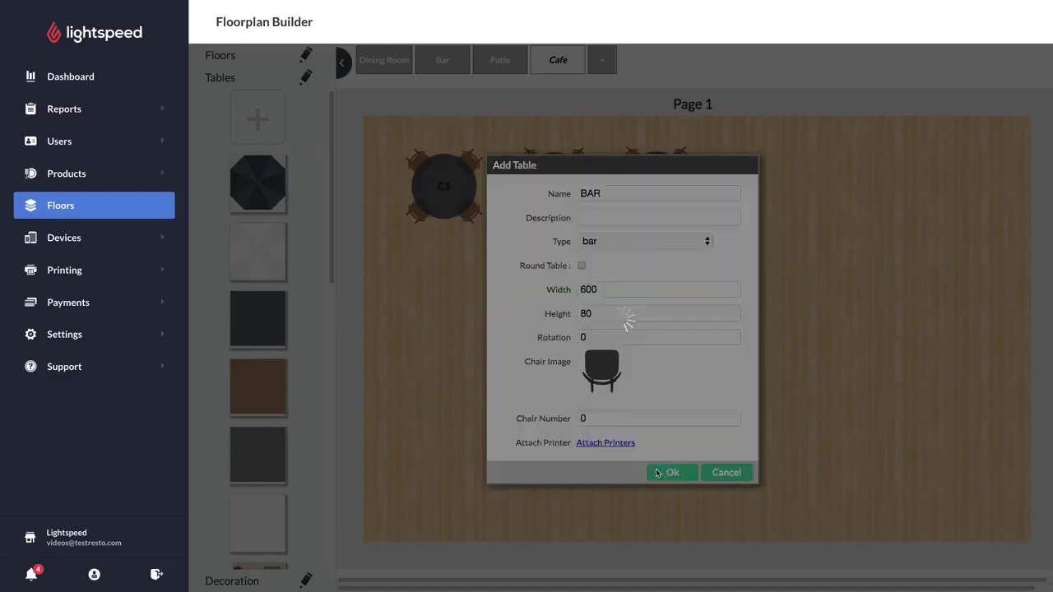
left_click_drag(583, 235, 526, 519)
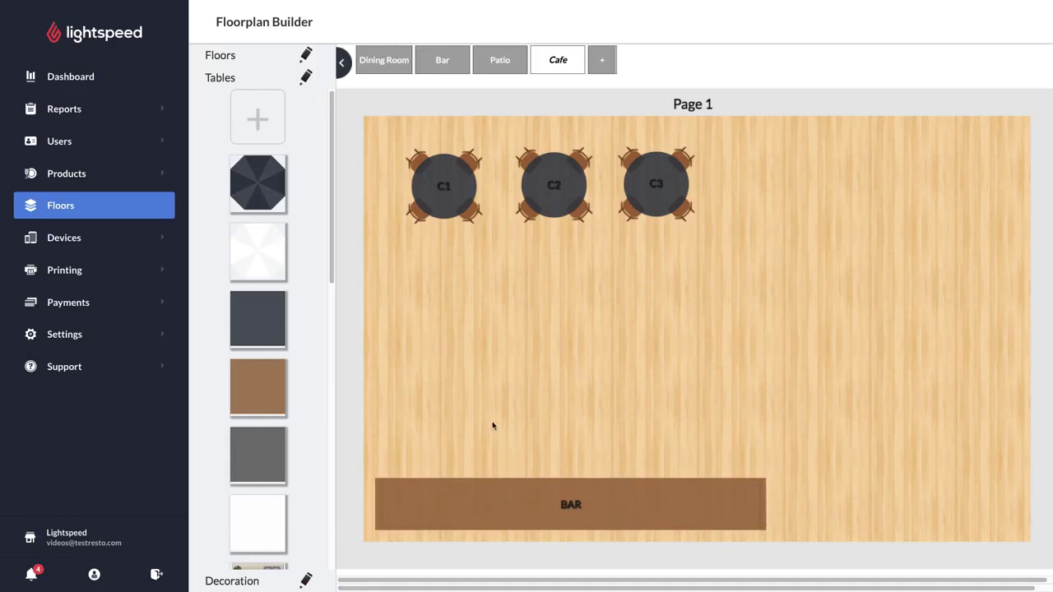
Start adding a grey table named C10 with a width and height of 50
left_click(253, 455)
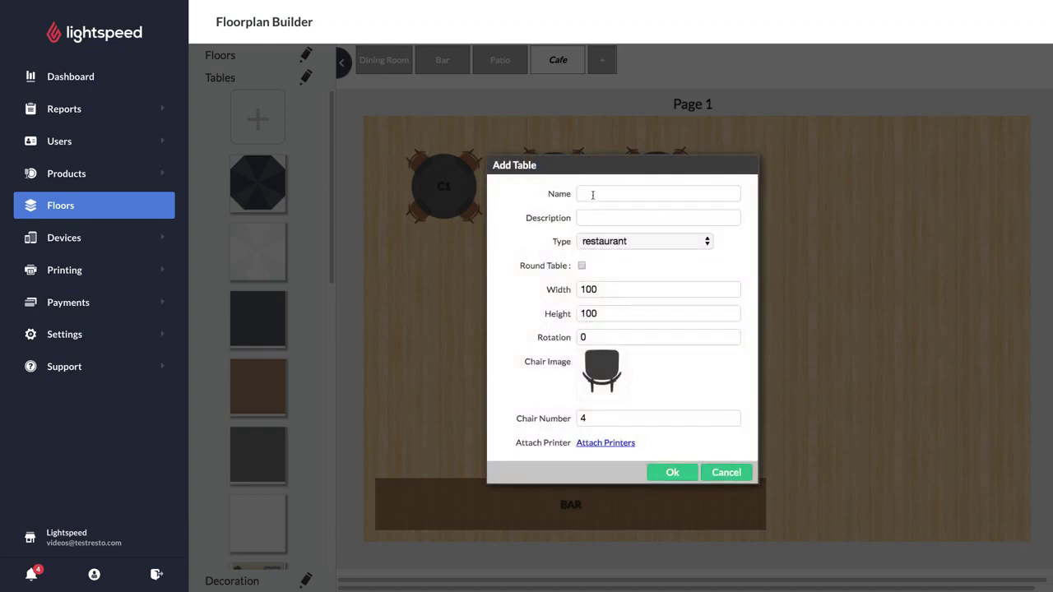
left_click(593, 195)
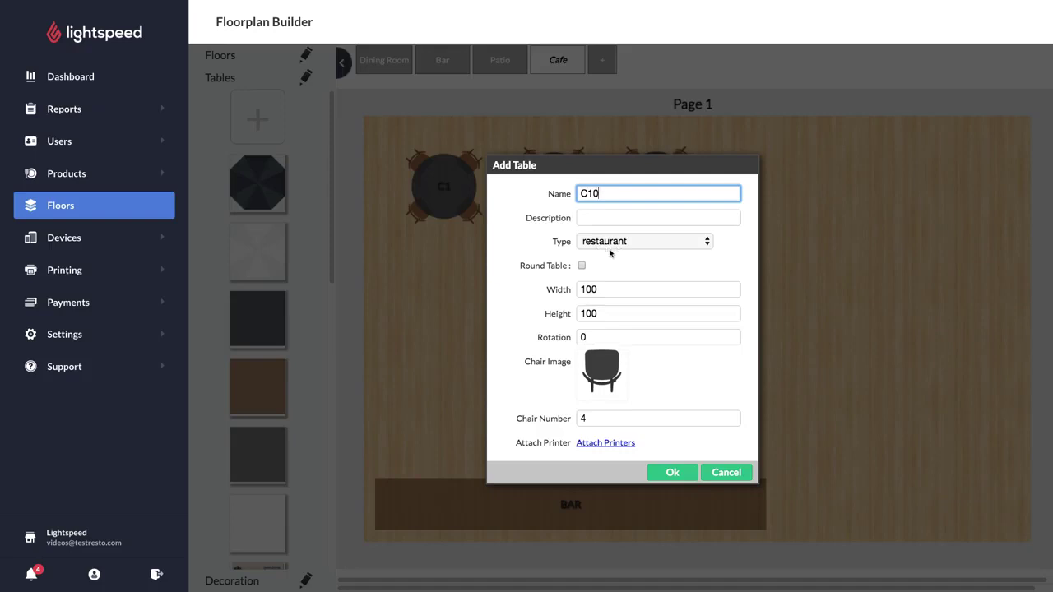
double_click(607, 290)
type("50")
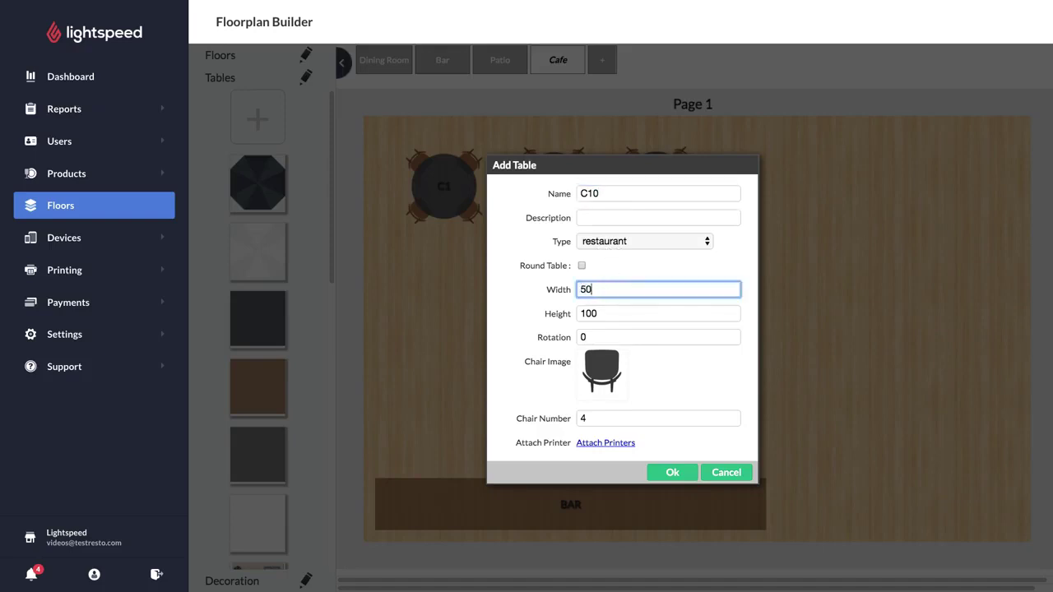
key("Tab")
type("50")
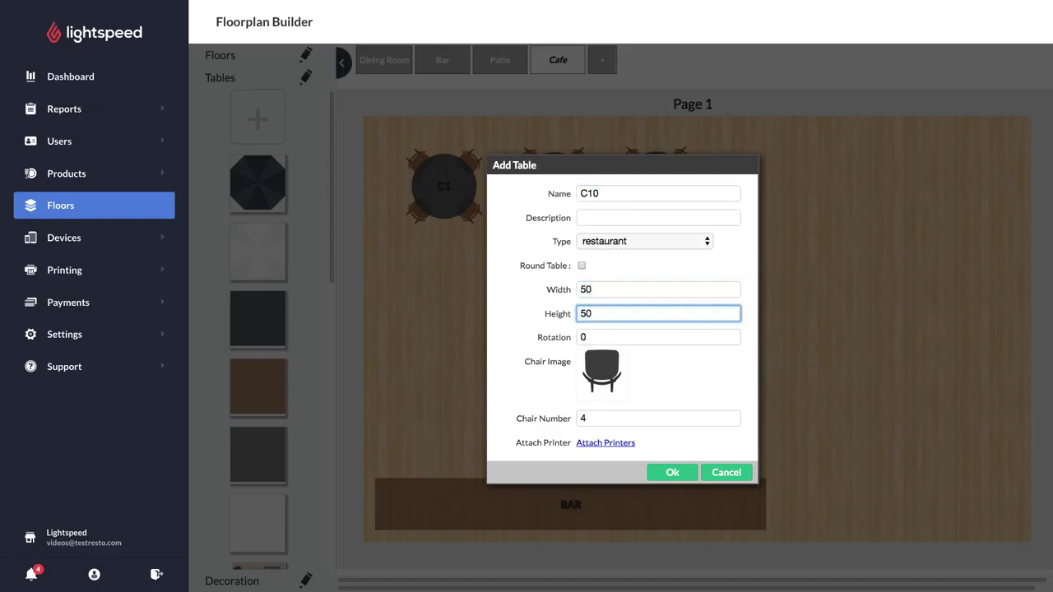
Make table C10 round with 0 chairs, add it and place it just above the left end of the BAR table
left_click(581, 266)
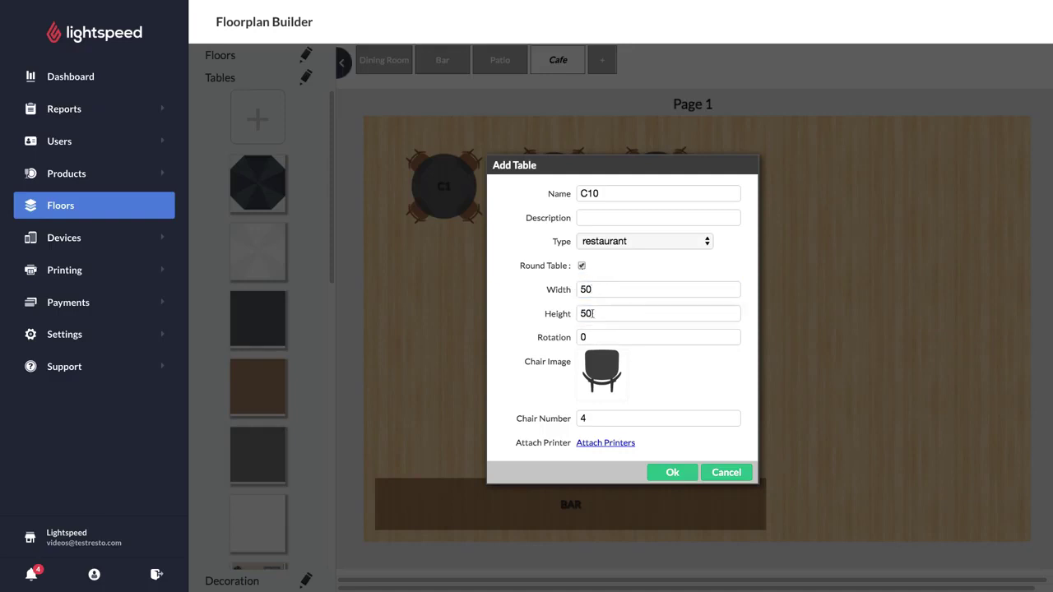
double_click(593, 421)
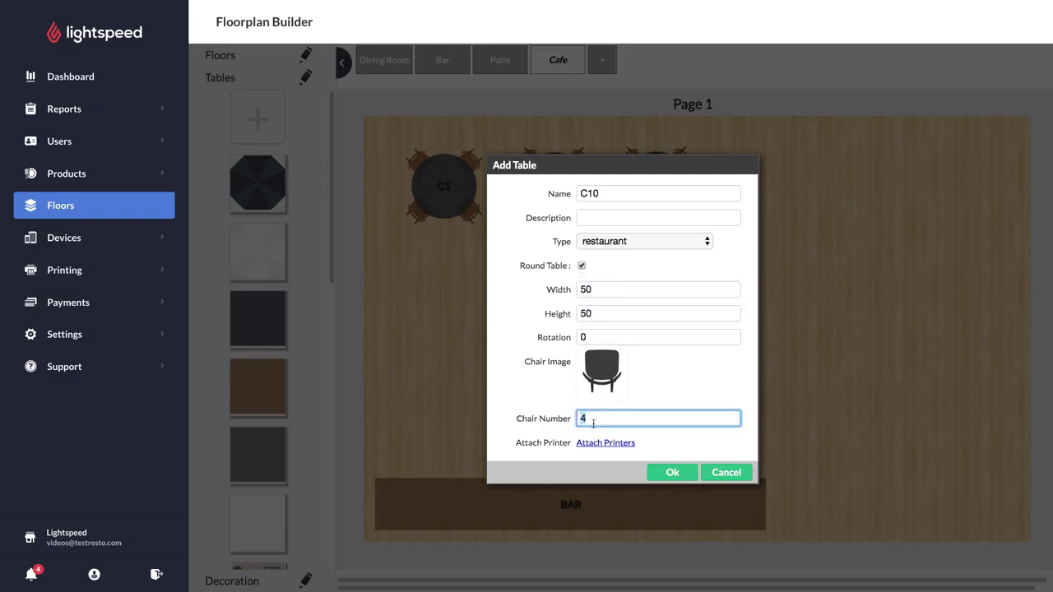
type("6")
left_click(652, 468)
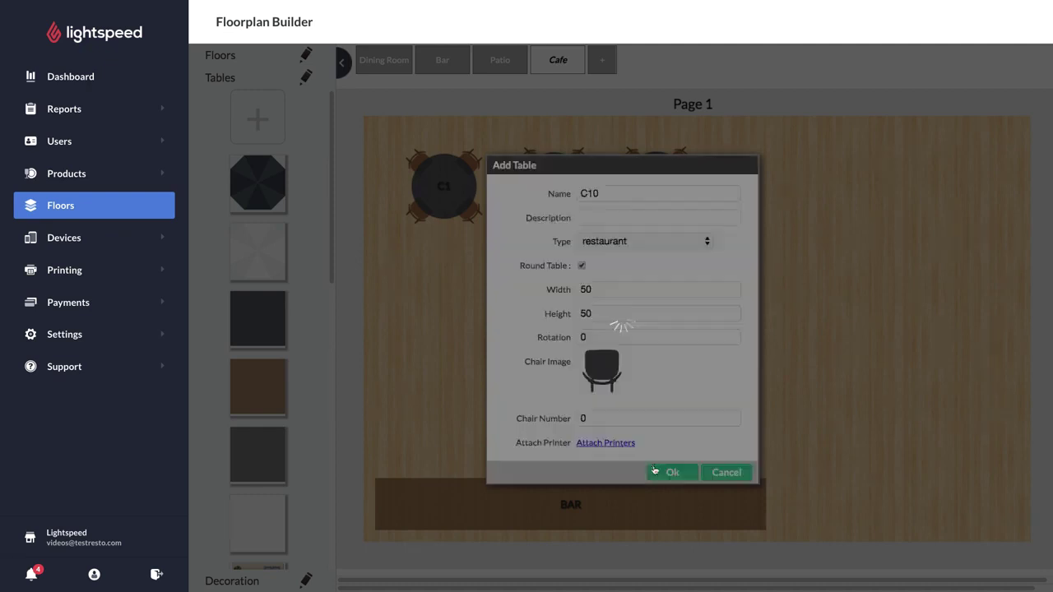
left_click_drag(456, 210, 400, 463)
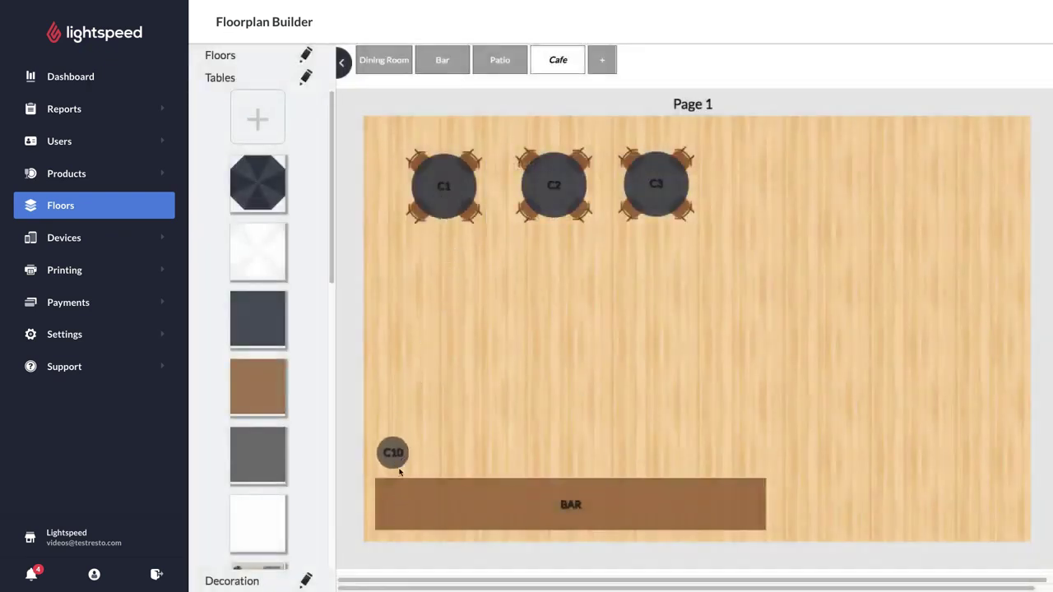
Duplicate the C10 seat three times and line the copies up in a row above the BAR table
double_click(397, 464)
left_click(574, 472)
left_click_drag(385, 449, 442, 452)
double_click(442, 454)
left_click_drag(454, 454, 527, 450)
double_click(480, 447)
left_click(573, 472)
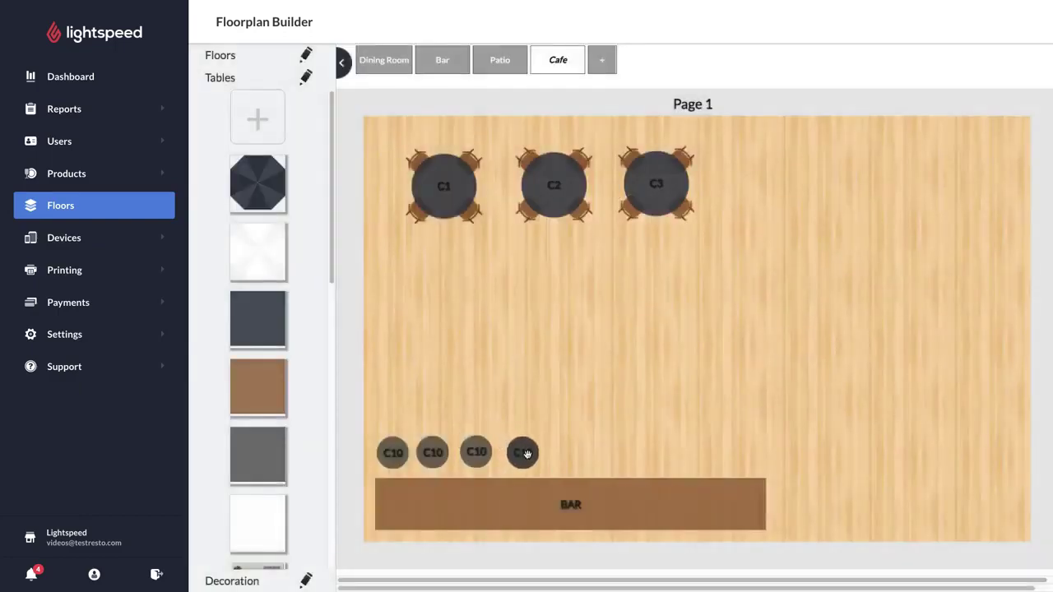
Rename the first copy beside C10 as C11
double_click(526, 449)
left_click_drag(627, 193, 599, 193)
key("BackSpace")
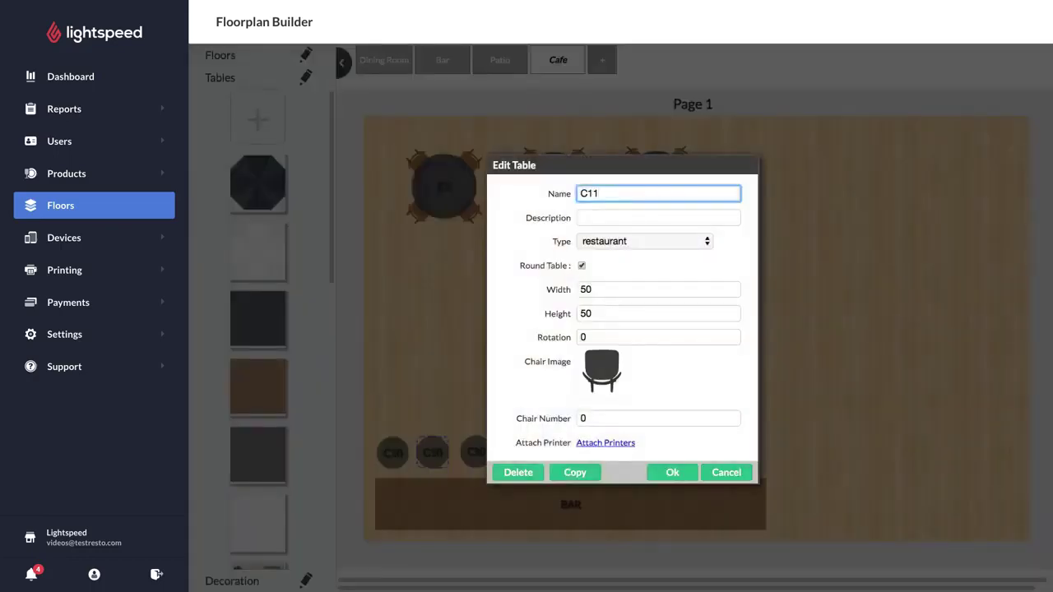
key("Return")
Rename the remaining two C10 copies above the BAR table as C12 and C13
double_click(458, 455)
key("BackSpace")
key("BackSpace")
key("BackSpace")
key("BackSpace")
key("BackSpace")
key("BackSpace")
key("BackSpace")
key("BackSpace")
key("BackSpace")
key("BackSpace")
key("BackSpace")
type("2")
left_click(575, 472)
double_click(525, 454)
key("ctrl+a")
type("C13")
key("Return")
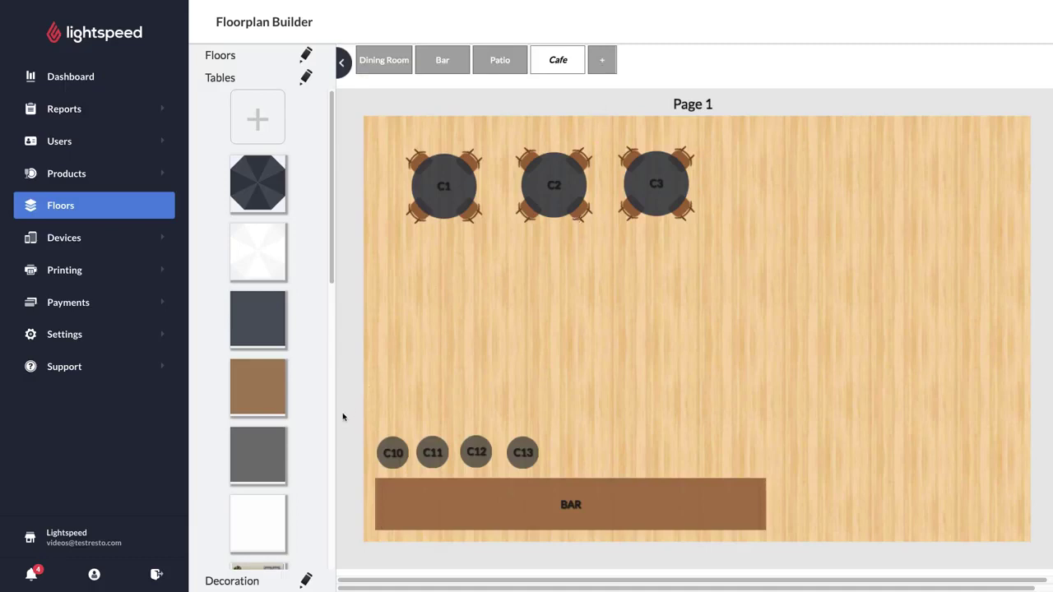
Start adding a dark slate table to the Cafe floor with the name TAKEAWAY and the type takeaway
left_click(248, 327)
left_click(608, 196)
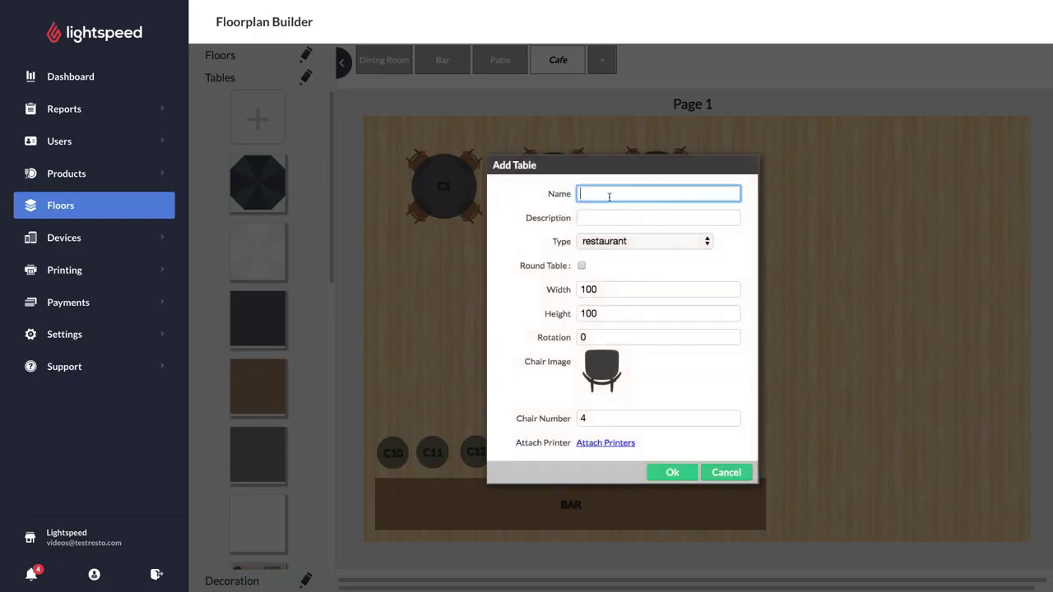
type("TAKEAWAY")
left_click(624, 241)
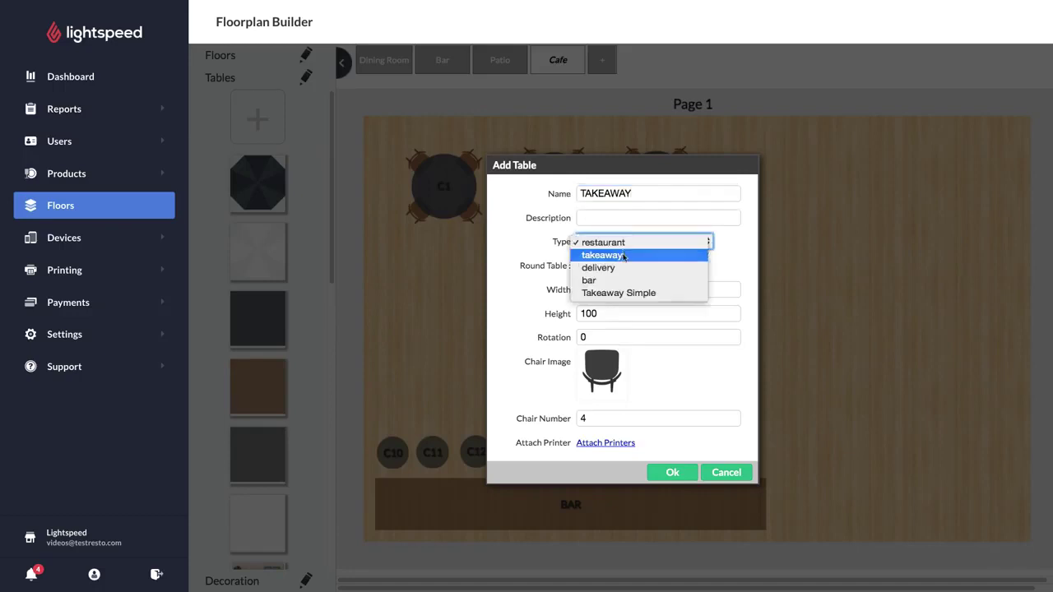
left_click(625, 250)
Make the TAKEAWAY table round with width 150 and 0 chairs, add it and place it in the floor's upper-right area
left_click(622, 290)
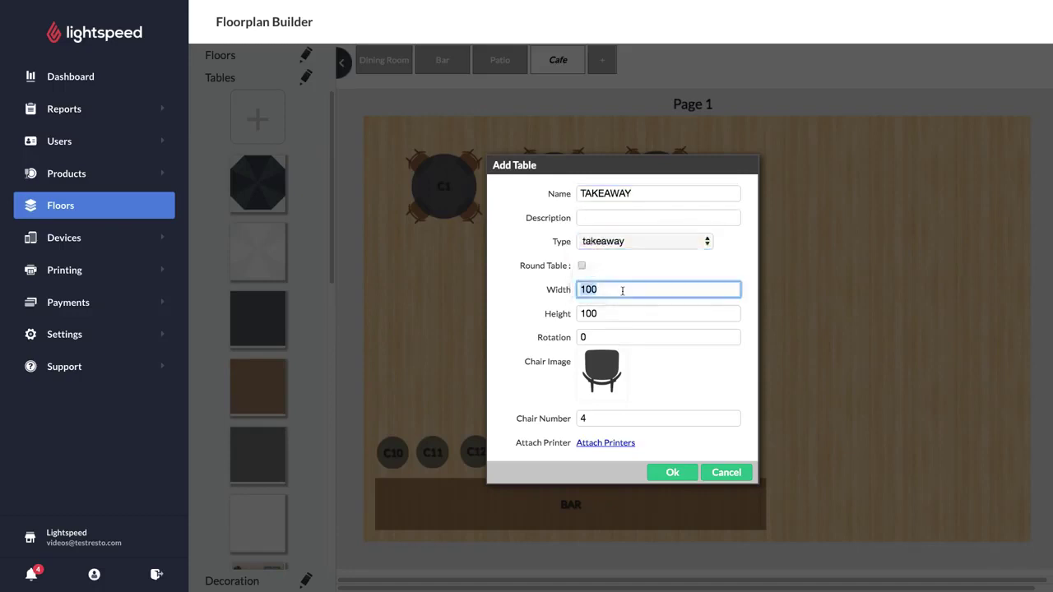
left_click(581, 266)
left_click(607, 289)
type("150")
left_click(605, 418)
type("0")
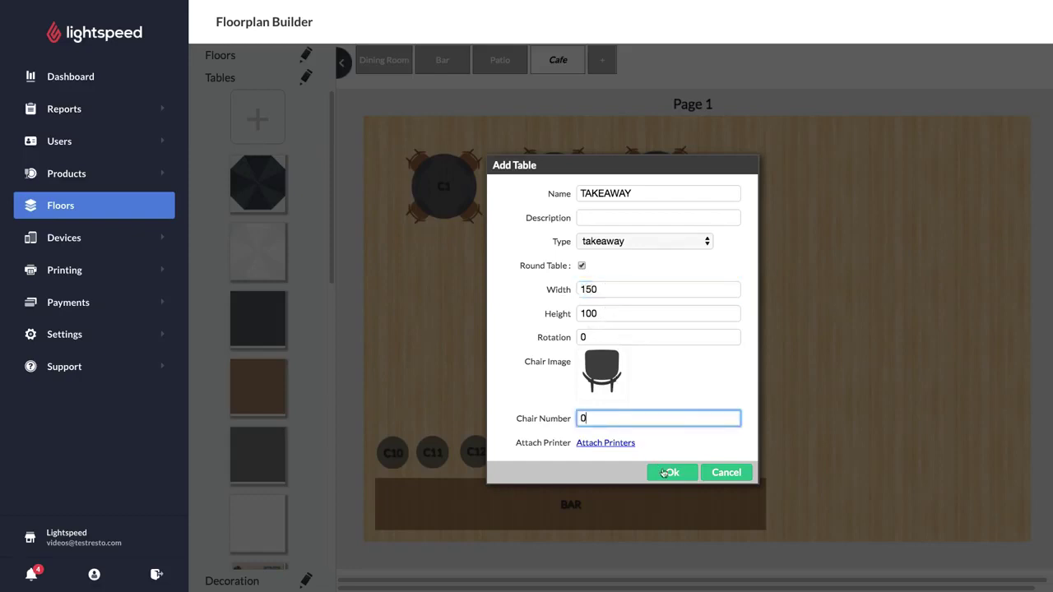
left_click(666, 473)
left_click_drag(498, 236, 928, 271)
Copy the TAKEAWAY table and rename the copy as DELIVERY with the type takeaway
double_click(943, 190)
left_click(588, 472)
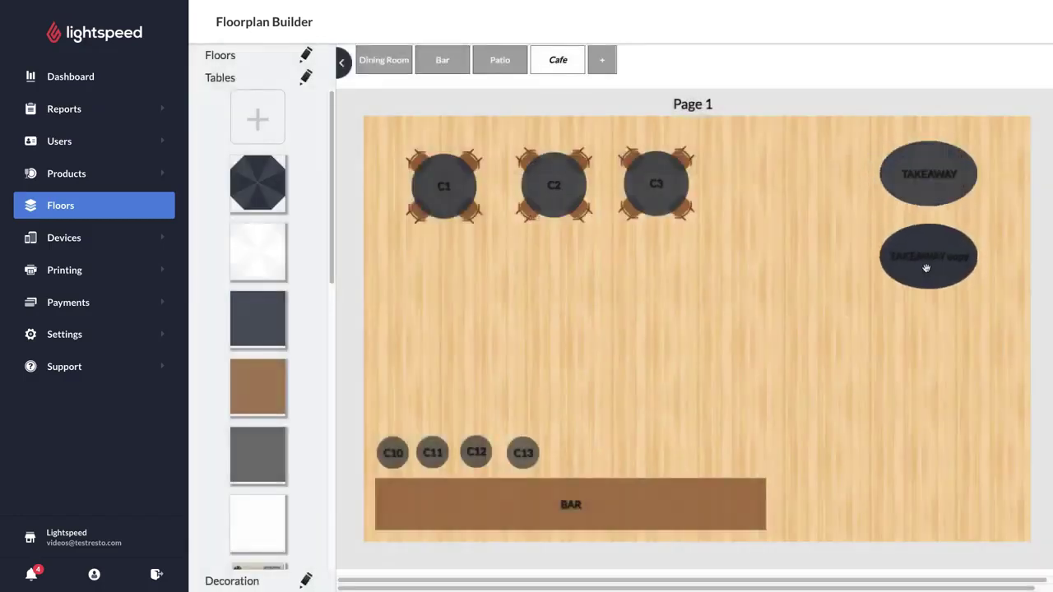
double_click(927, 270)
double_click(681, 193)
triple_click(681, 192)
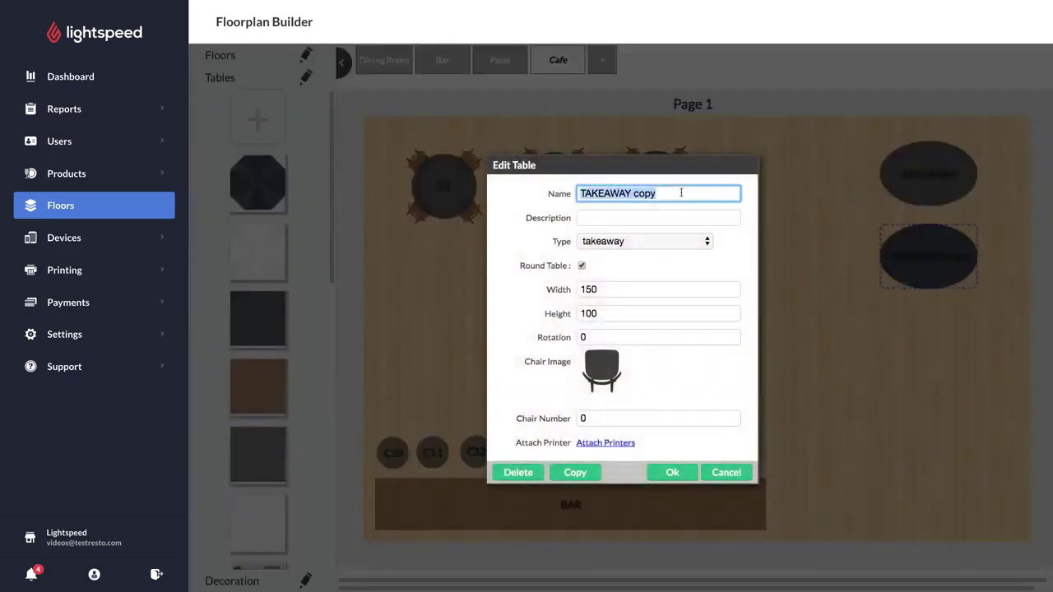
type("DELIVERY")
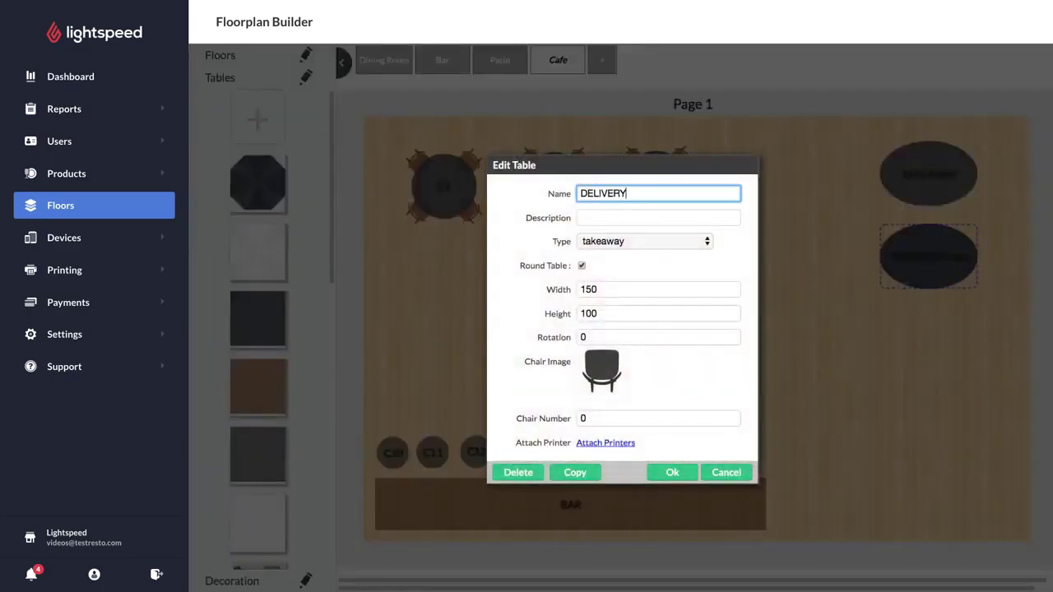
left_click(641, 241)
left_click(640, 254)
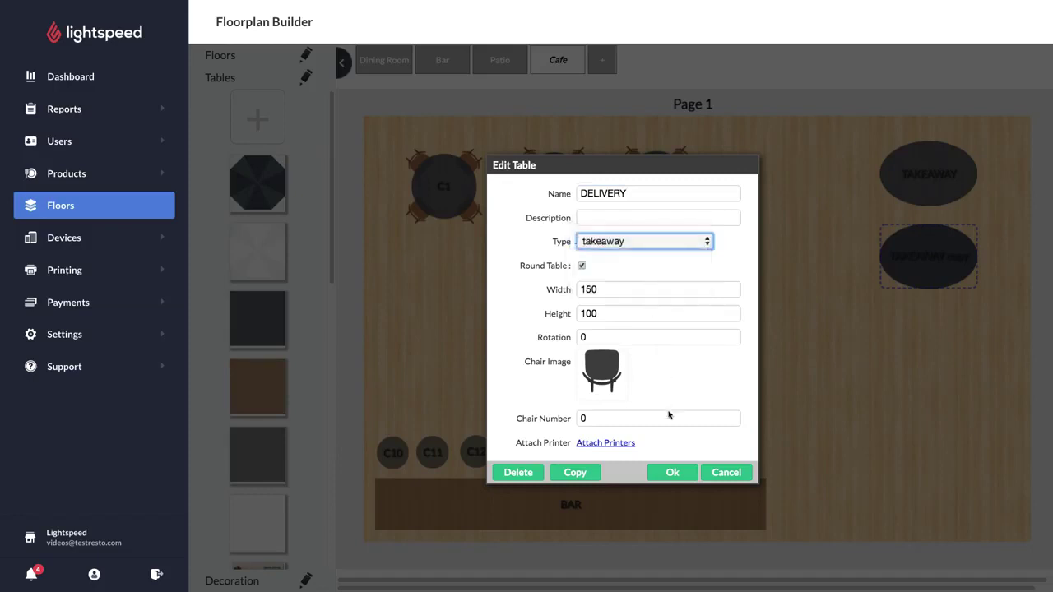
left_click(672, 472)
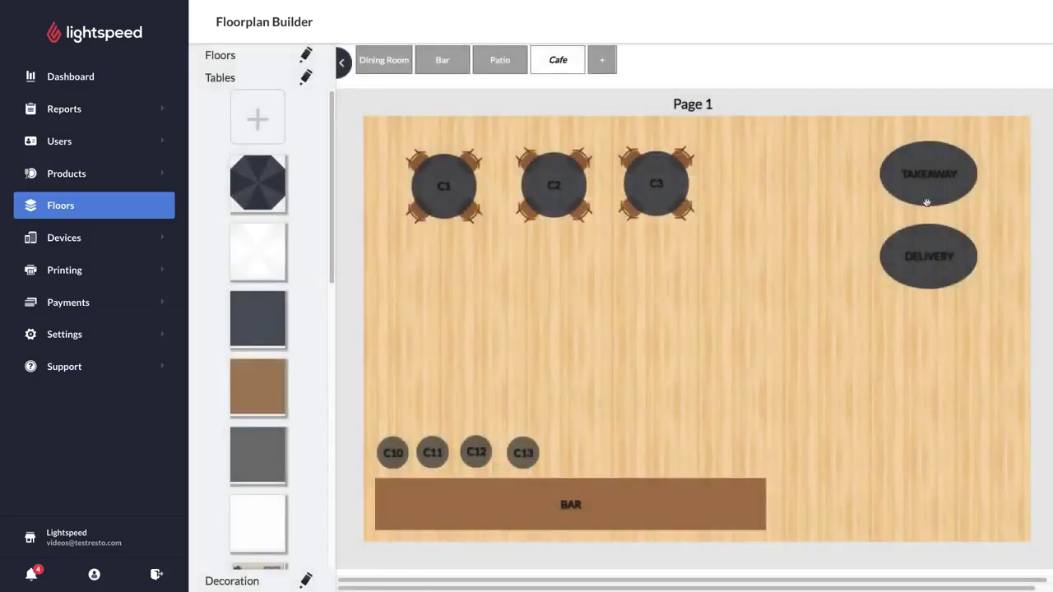
Shift the TAKEAWAY and DELIVERY tables slightly closer to the floor's right edge
left_click_drag(937, 177, 952, 174)
left_click_drag(947, 245, 970, 239)
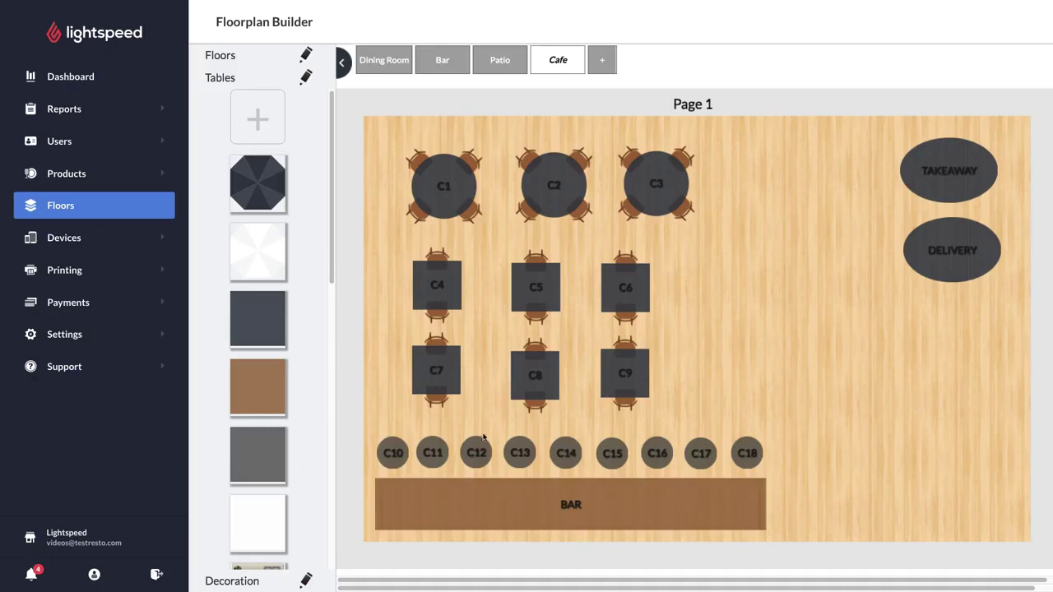
Open the decoration library and look at its option for uploading a custom image
left_click(222, 582)
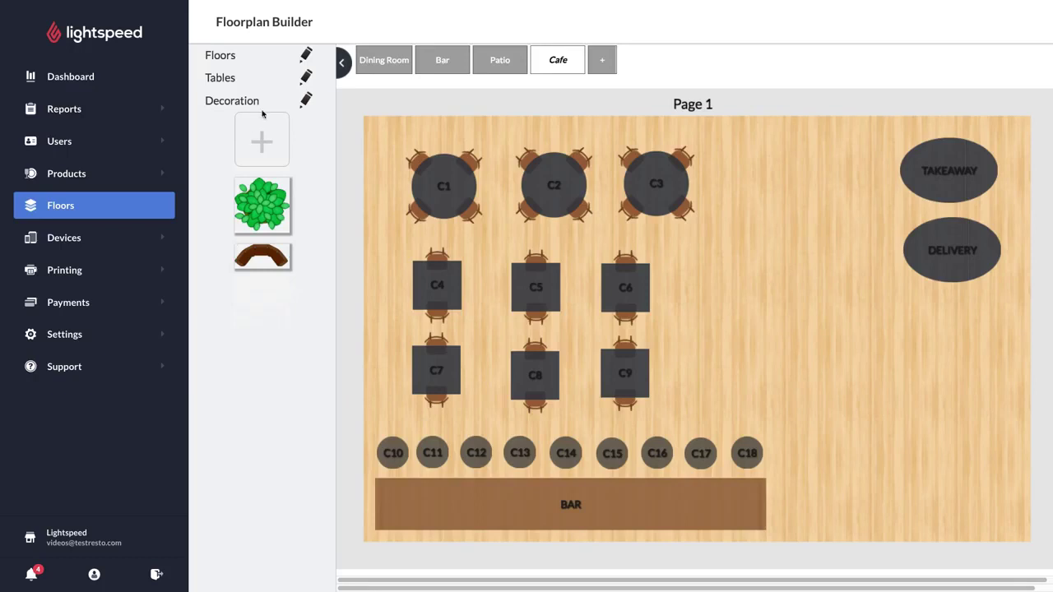
left_click(256, 144)
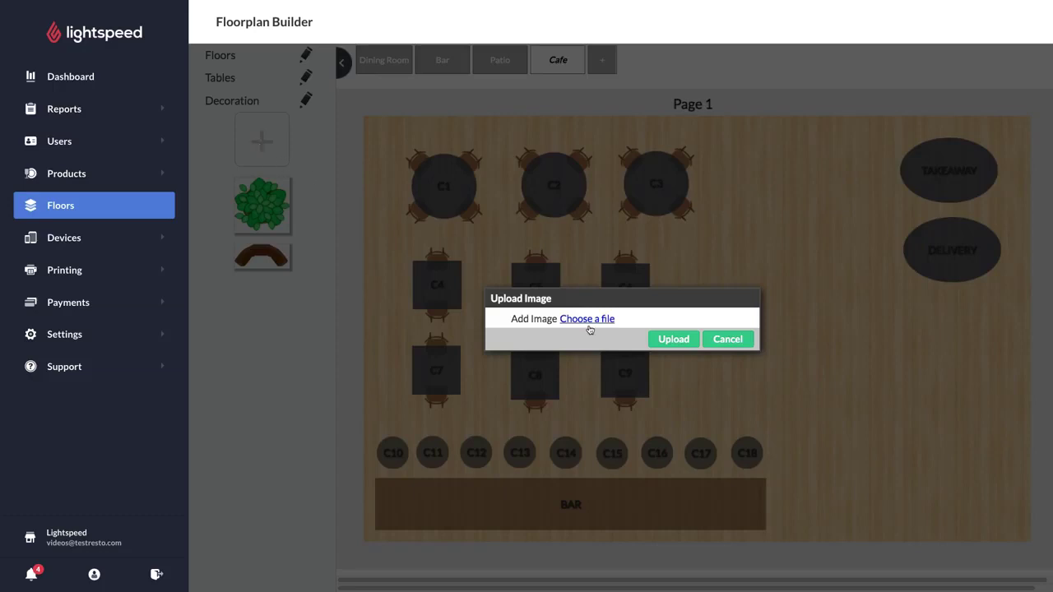
left_click(724, 341)
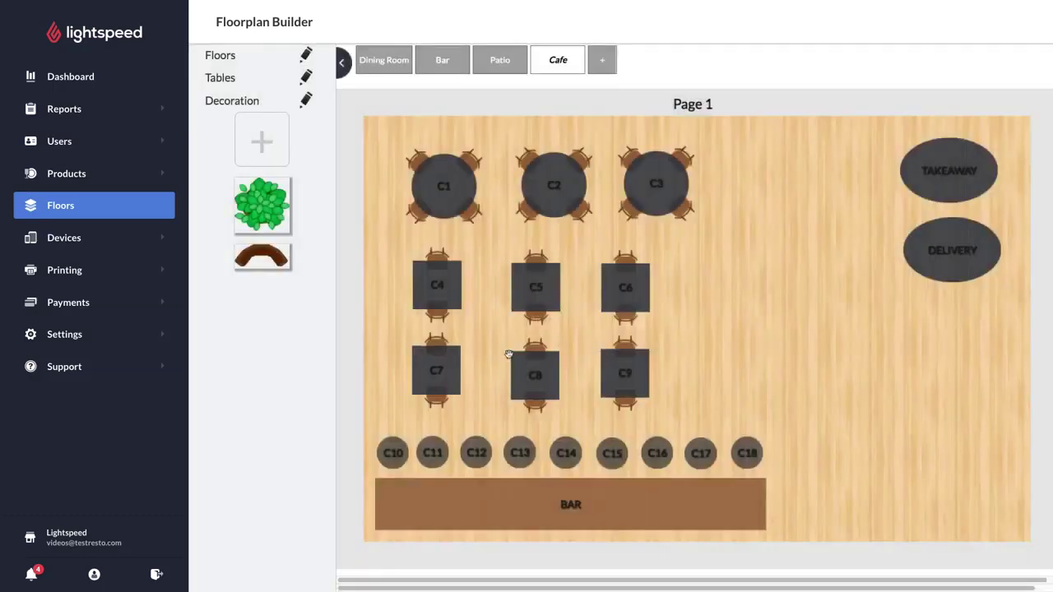
Add a green plant decoration and place it between the C3 and TAKEAWAY tables
left_click(264, 208)
left_click(678, 396)
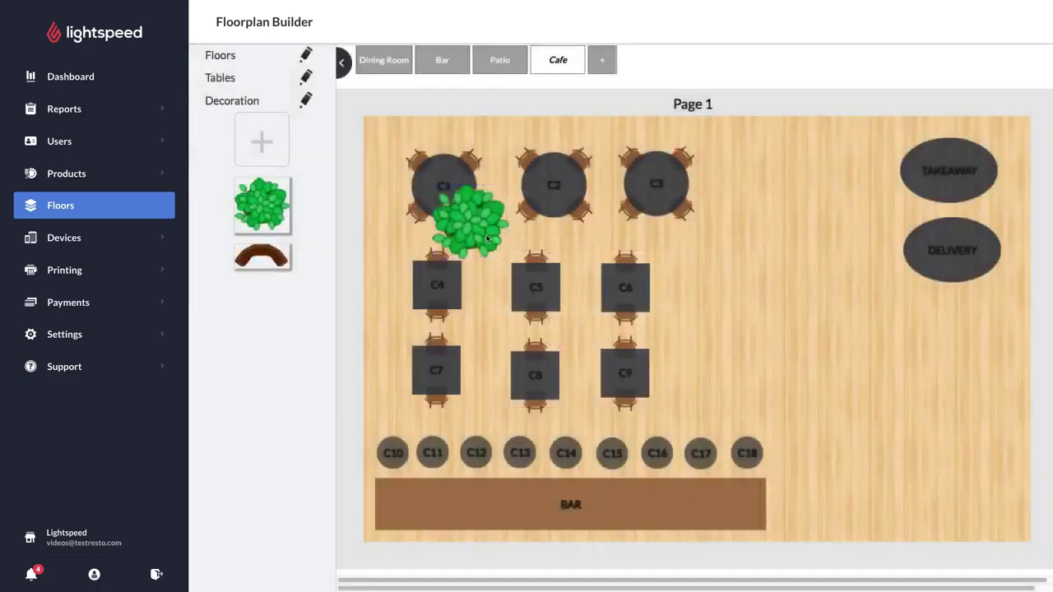
left_click_drag(487, 238, 790, 176)
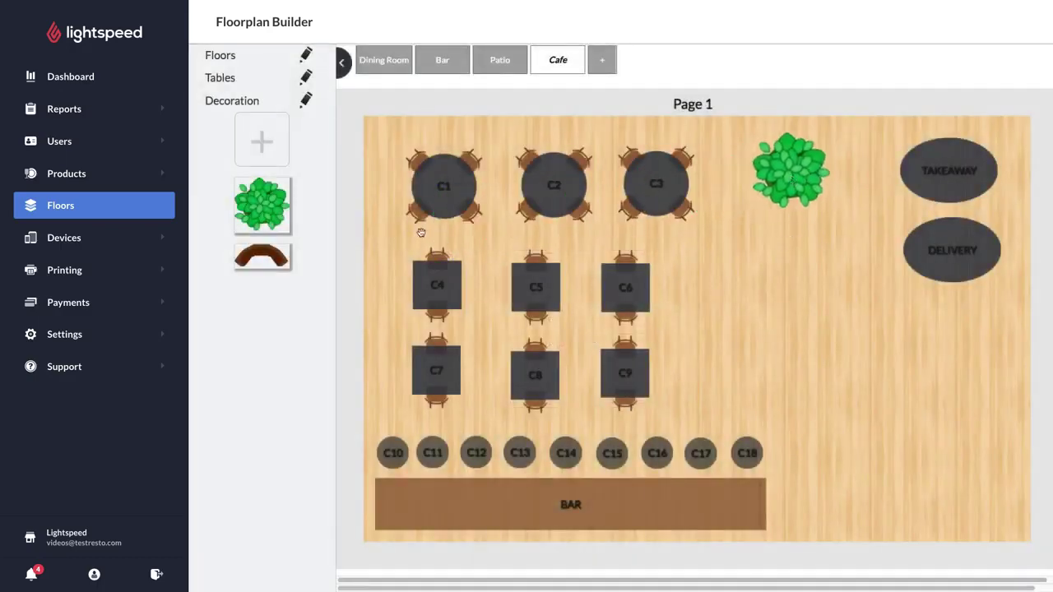
Add a second green plant decoration and place it in the floor's lower-right corner
left_click(285, 220)
left_click(674, 396)
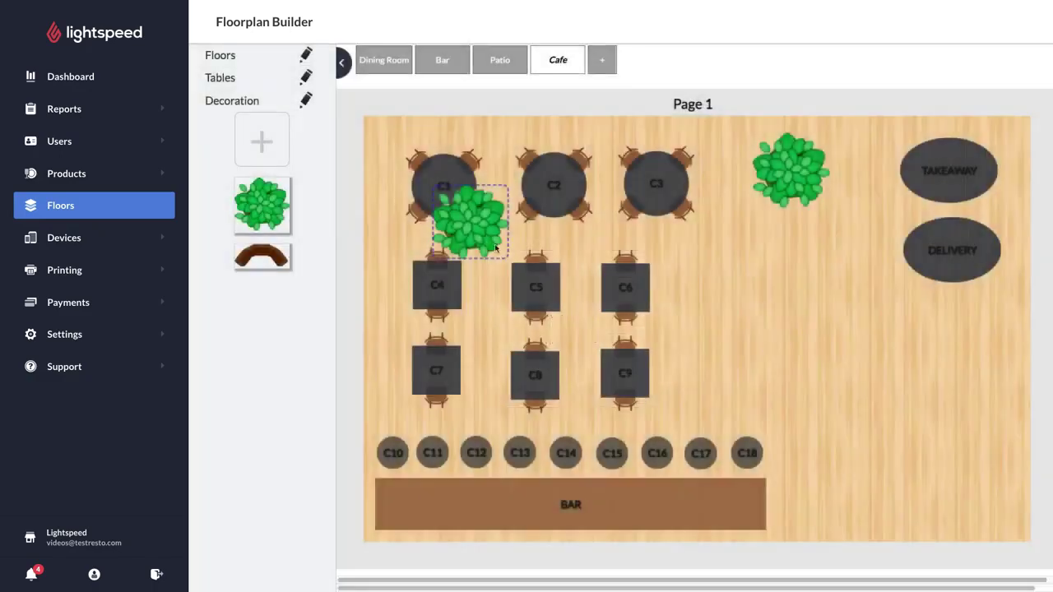
left_click_drag(495, 247, 983, 514)
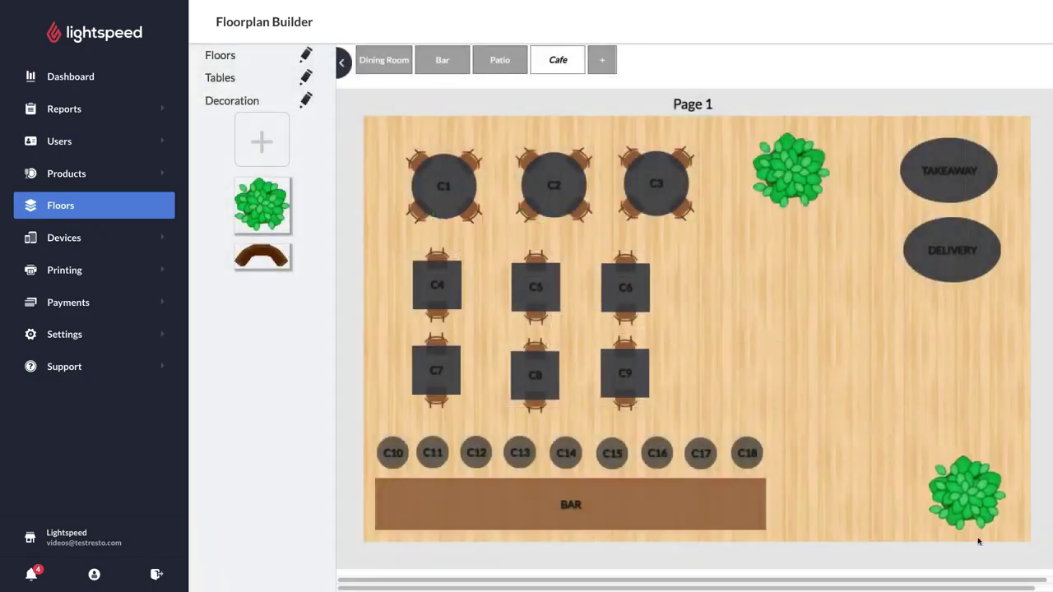